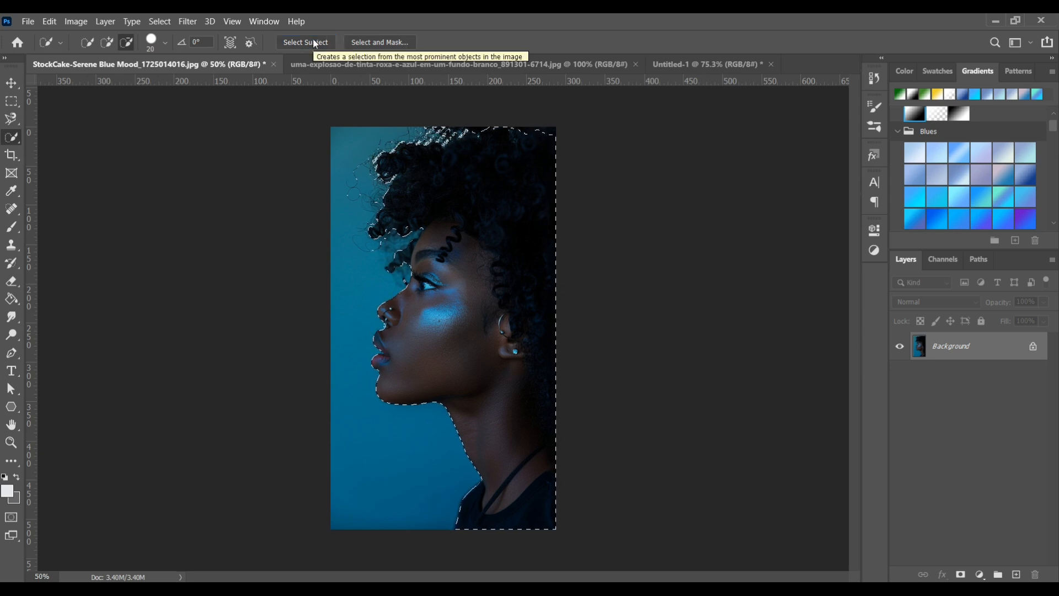
- Copy the selected woman from the portrait image and paste her into the Untitled-1 document
key("ctrl+c")
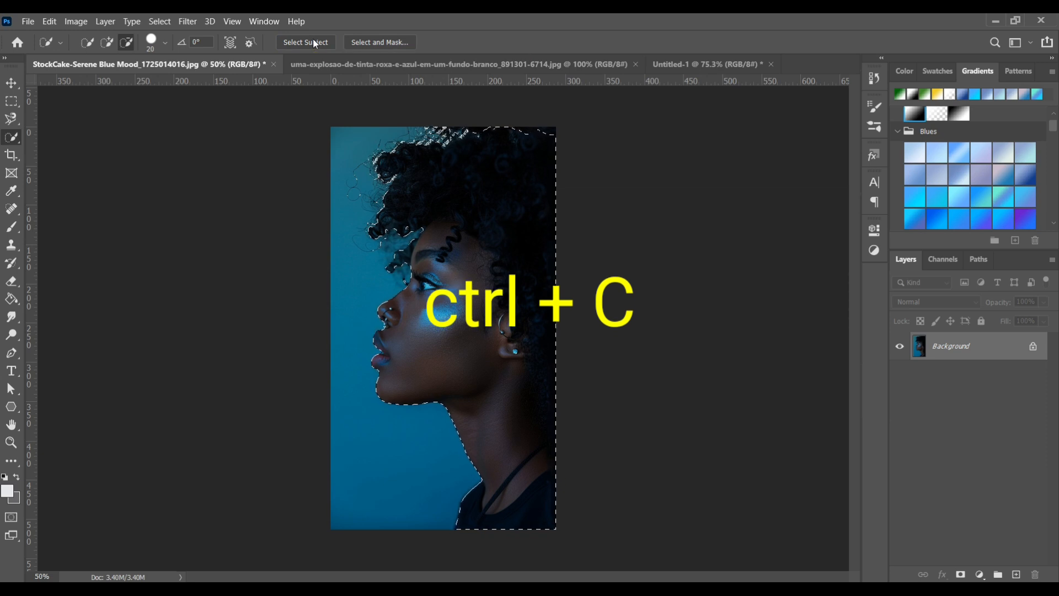
left_click(706, 62)
key("ctrl+v")
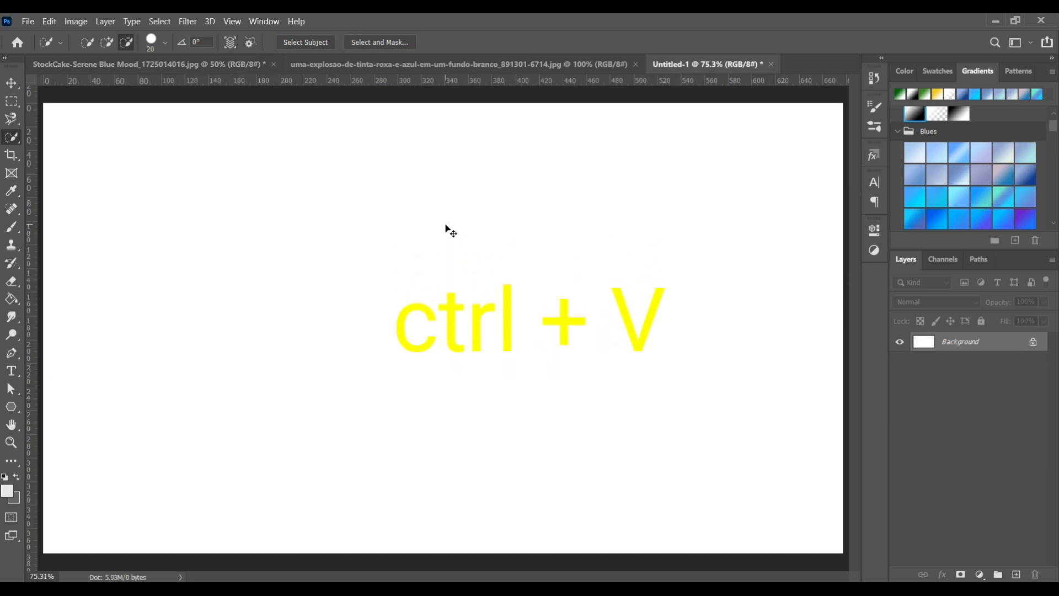
- Scale the pasted portrait down to about half the canvas height and place it left of the canvas centre
key("ctrl+t")
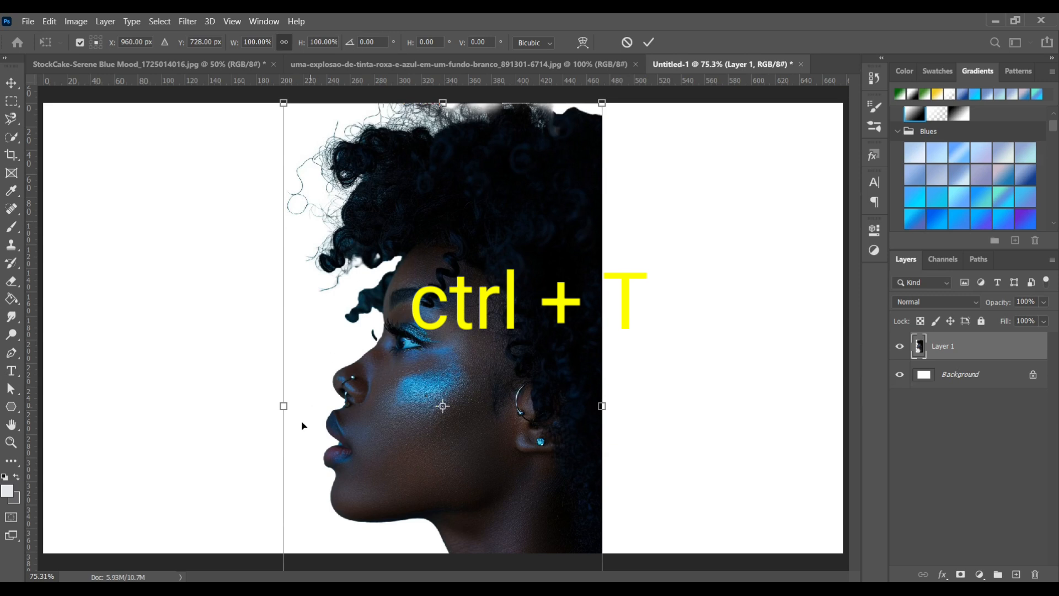
left_click_drag(285, 409, 511, 406)
left_click_drag(545, 362, 311, 286)
left_click_drag(367, 239, 430, 205)
left_click_drag(346, 267, 300, 290)
key("Return")
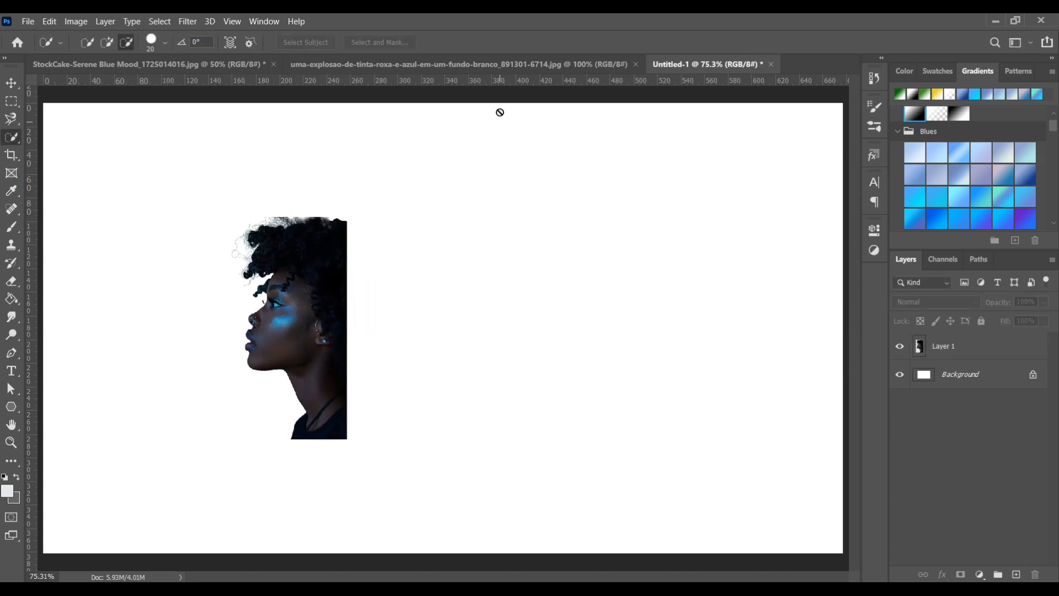
- Select the ink explosion with Select Subject in its own image and paste a copy into Untitled-1
left_click(500, 66)
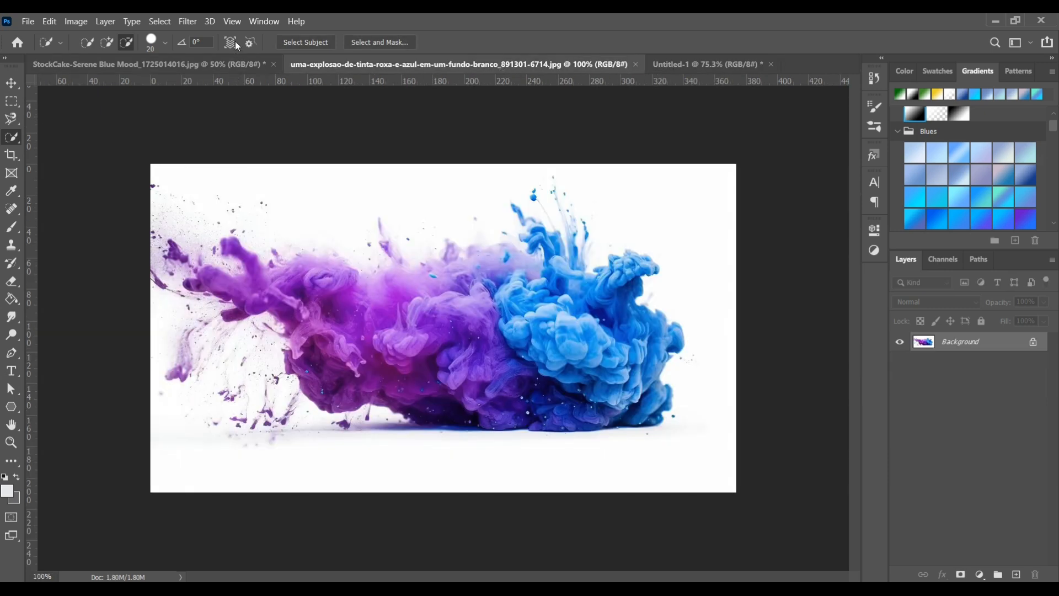
left_click(301, 42)
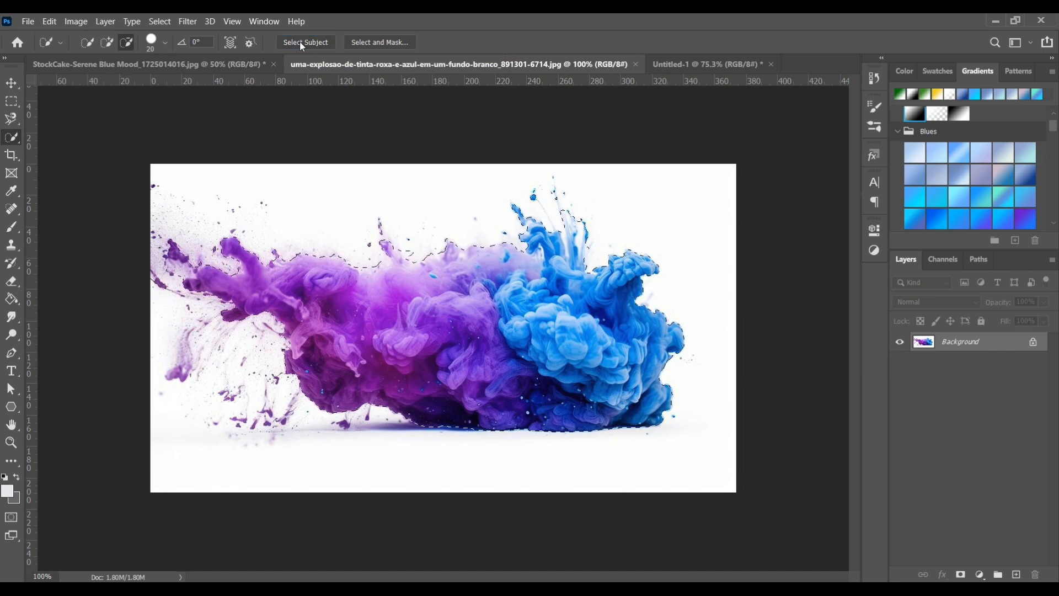
key("ctrl+c")
left_click(684, 69)
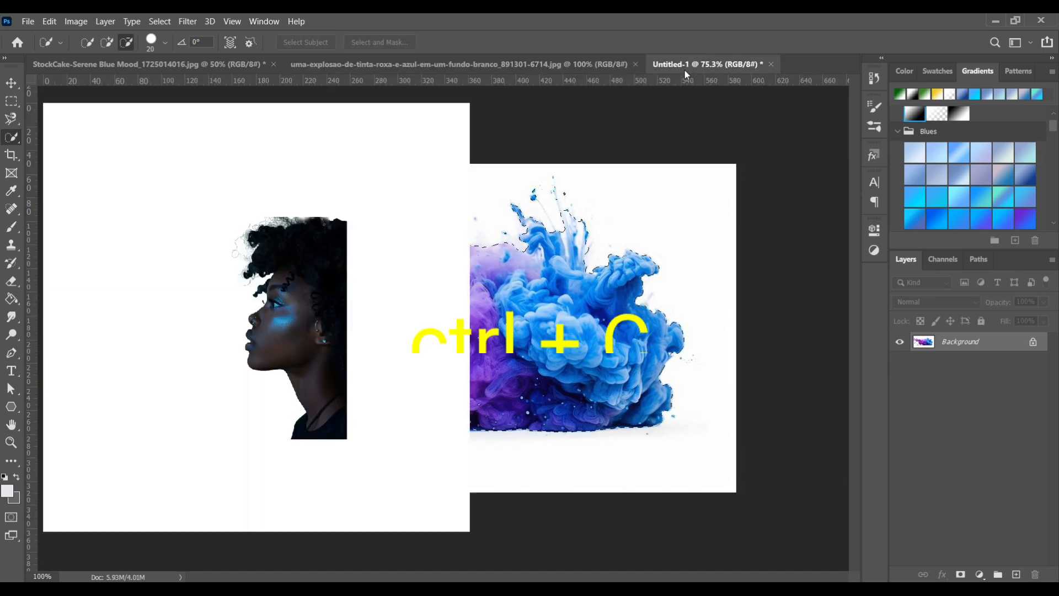
key("ctrl+v")
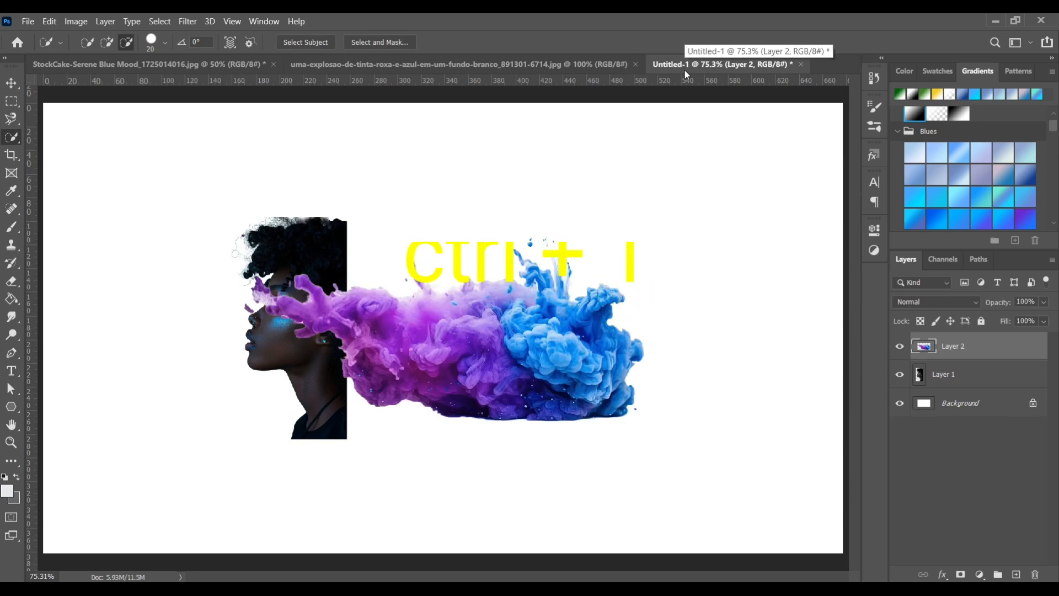
- Flip the ink cloud horizontally with Free Transform and move it over the woman's head
key("ctrl+t")
right_click(552, 310)
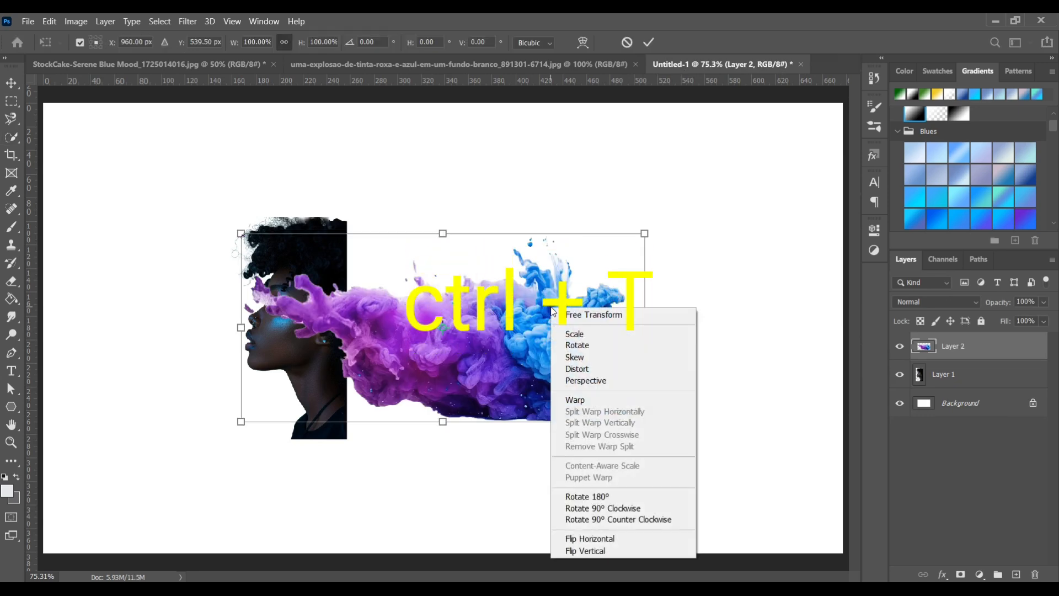
left_click(607, 539)
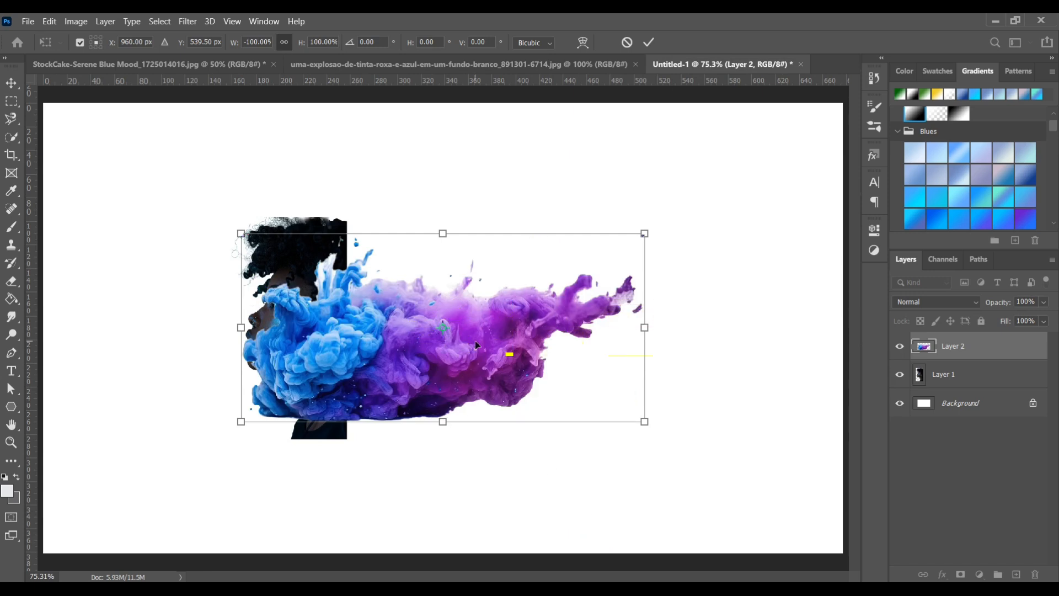
left_click_drag(475, 339, 402, 286)
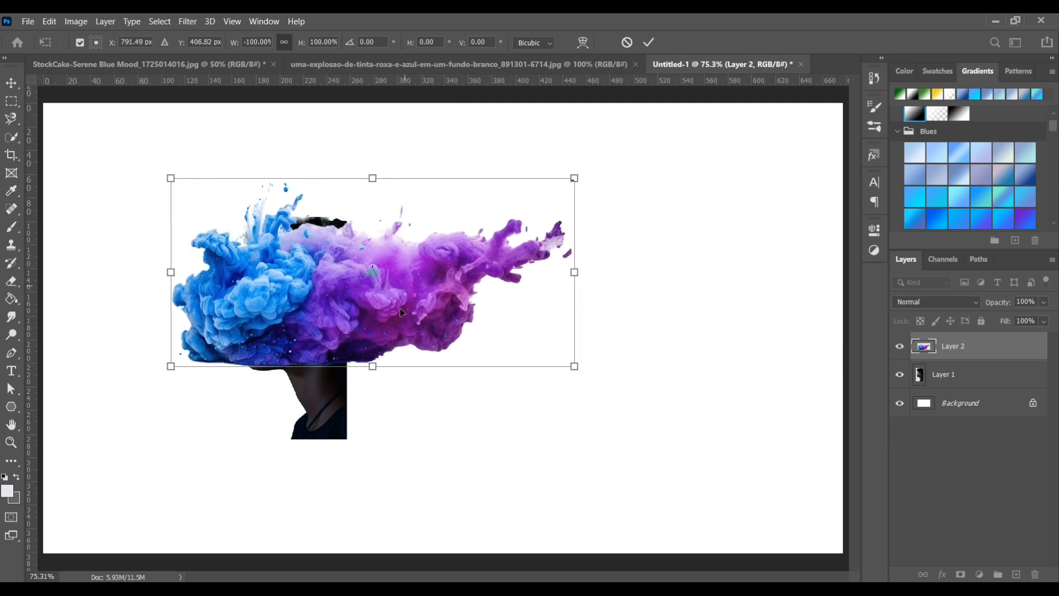
- Enlarge the ink cloud until it covers the portrait and trails across the canvas, and place its layer beneath the portrait layer
left_click_drag(371, 376, 373, 471)
left_click_drag(410, 421, 483, 407)
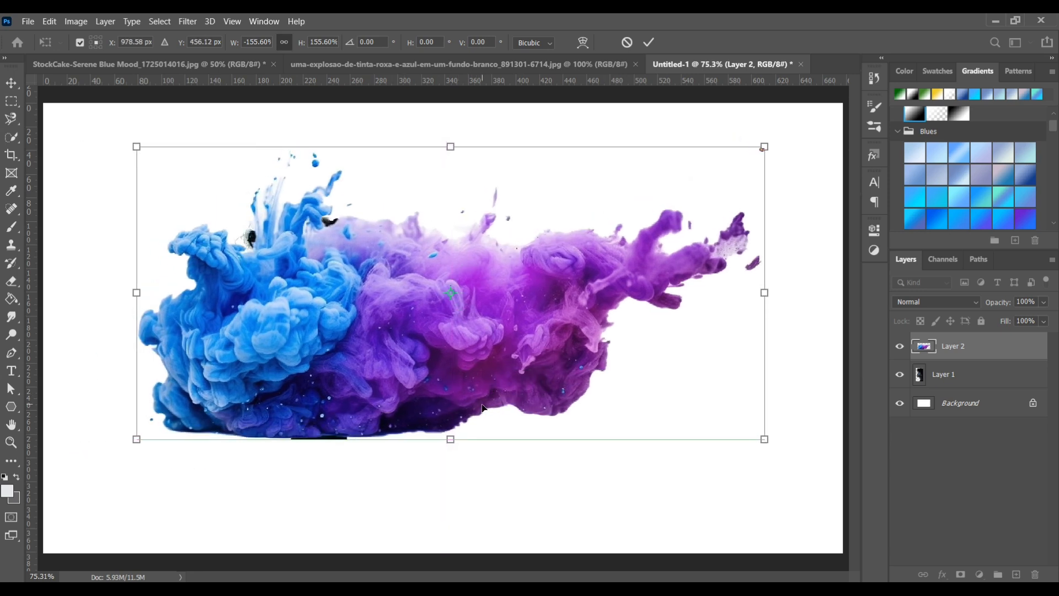
left_click_drag(451, 442, 466, 439)
key("Return")
left_click_drag(970, 348, 979, 385)
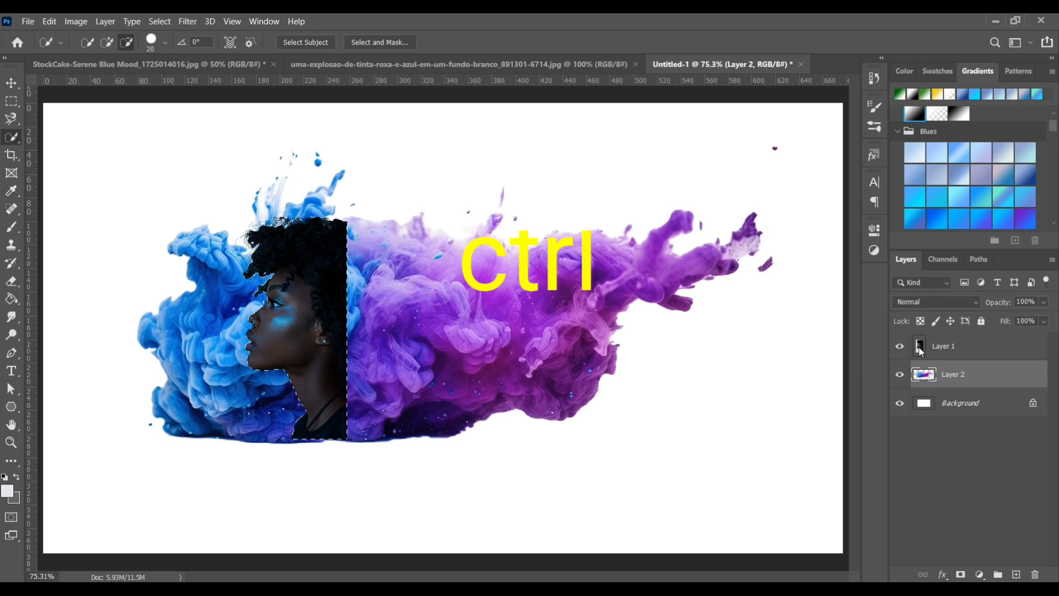
- Load the portrait layer's outline as a selection while Layer 2 is active, and invert the selection
left_click(921, 348, "ctrl")
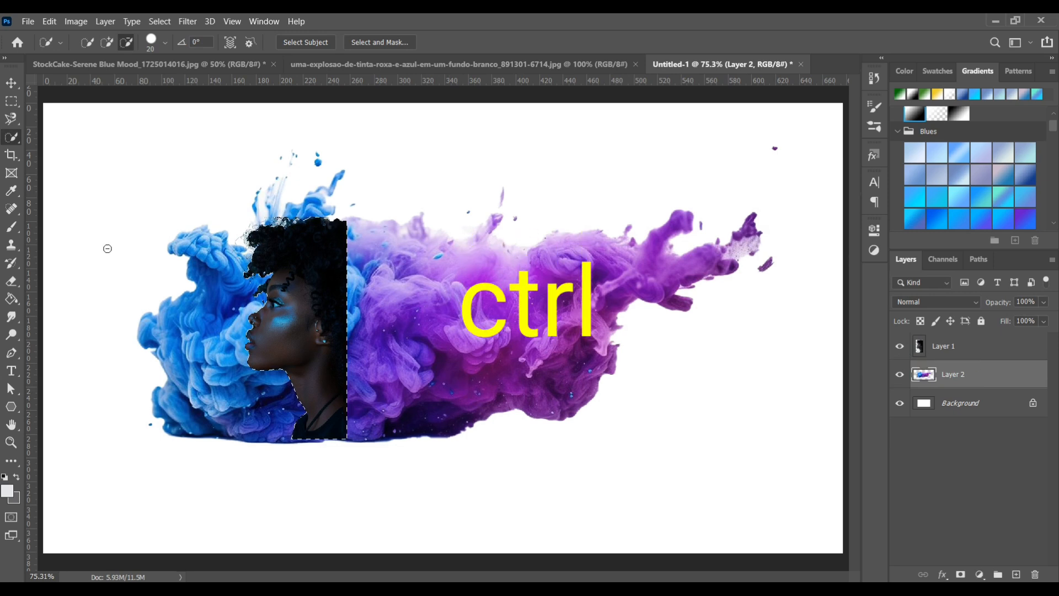
left_click(15, 281)
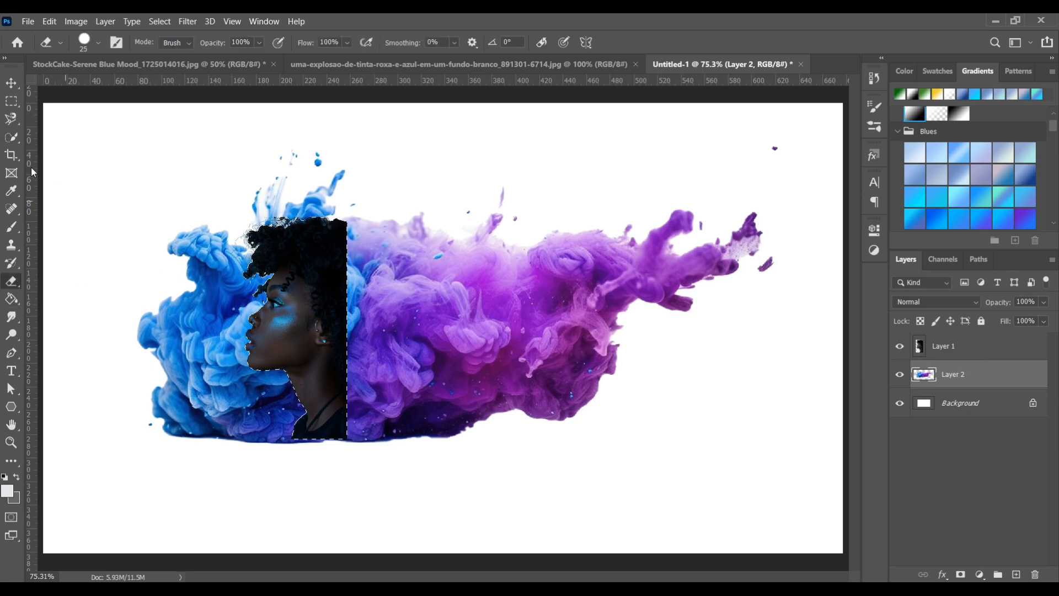
left_click(6, 143)
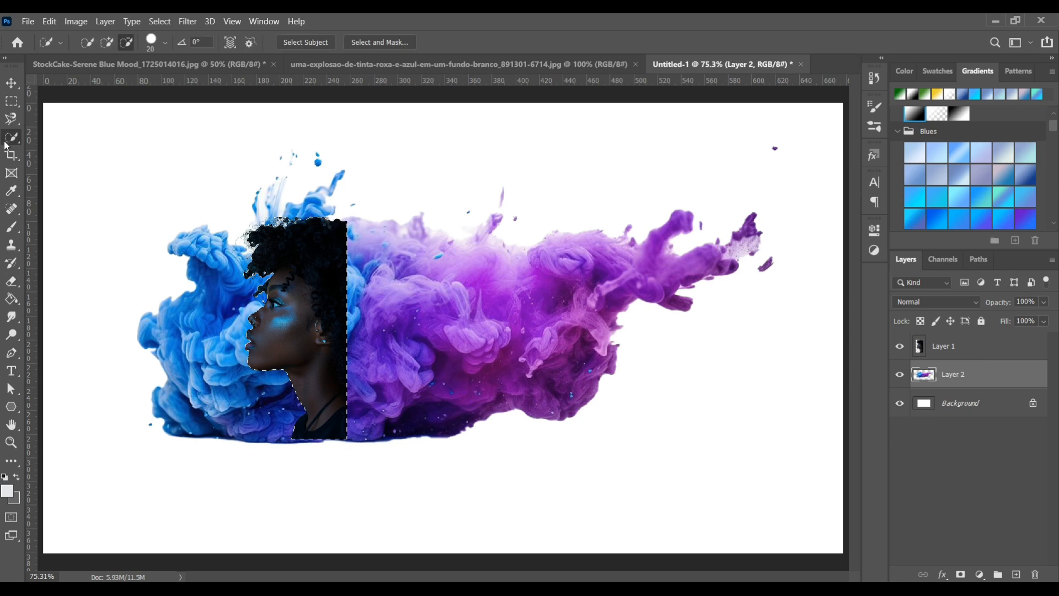
right_click(268, 338)
left_click(315, 109)
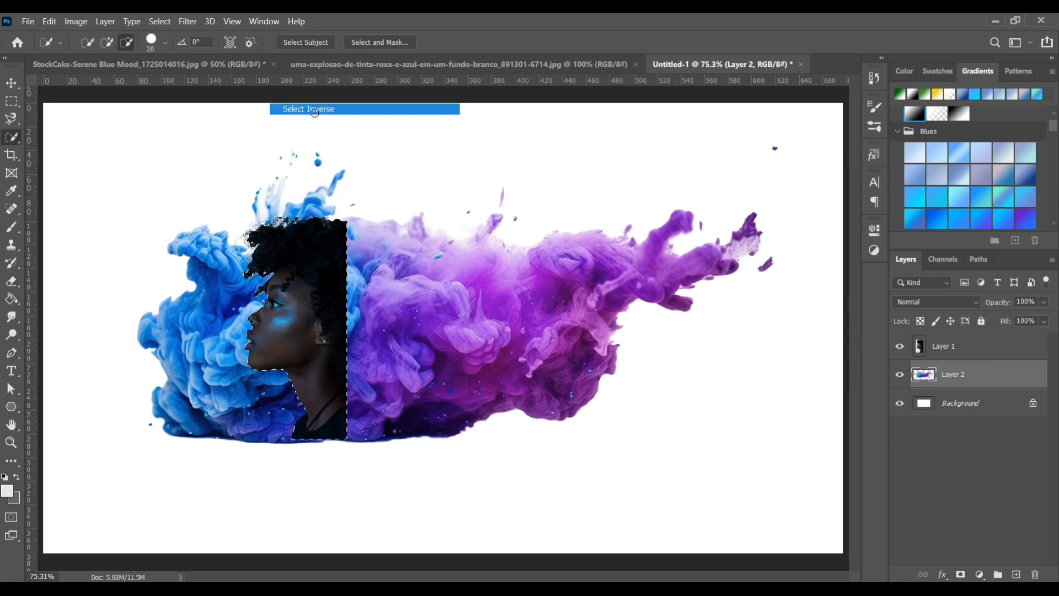
- Erase the blue ink in front of the woman's face on Layer 2 with an 84 px hard round eraser, and deselect
left_click(16, 286)
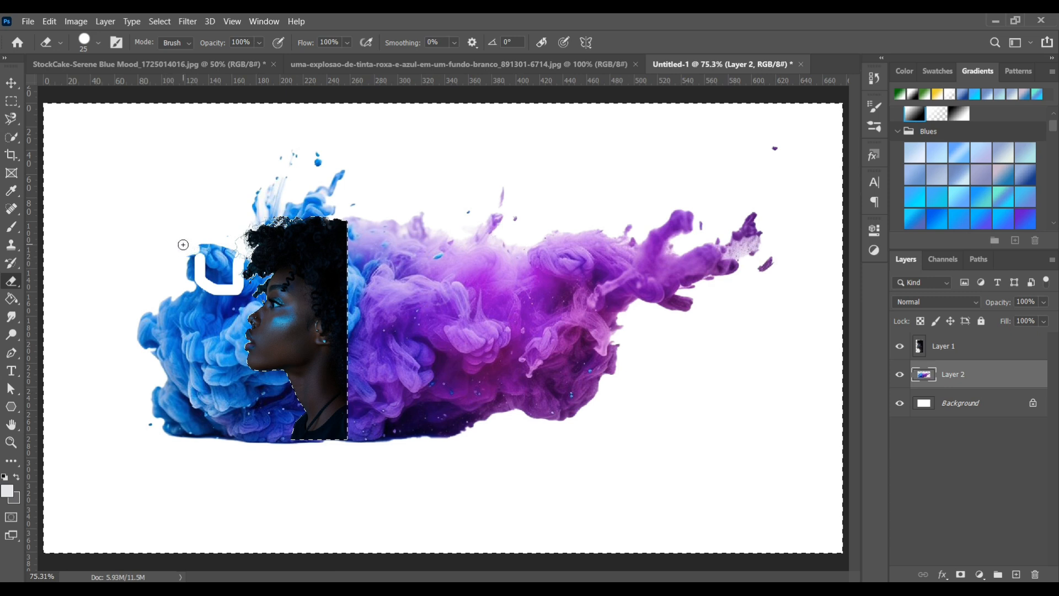
left_click(98, 44)
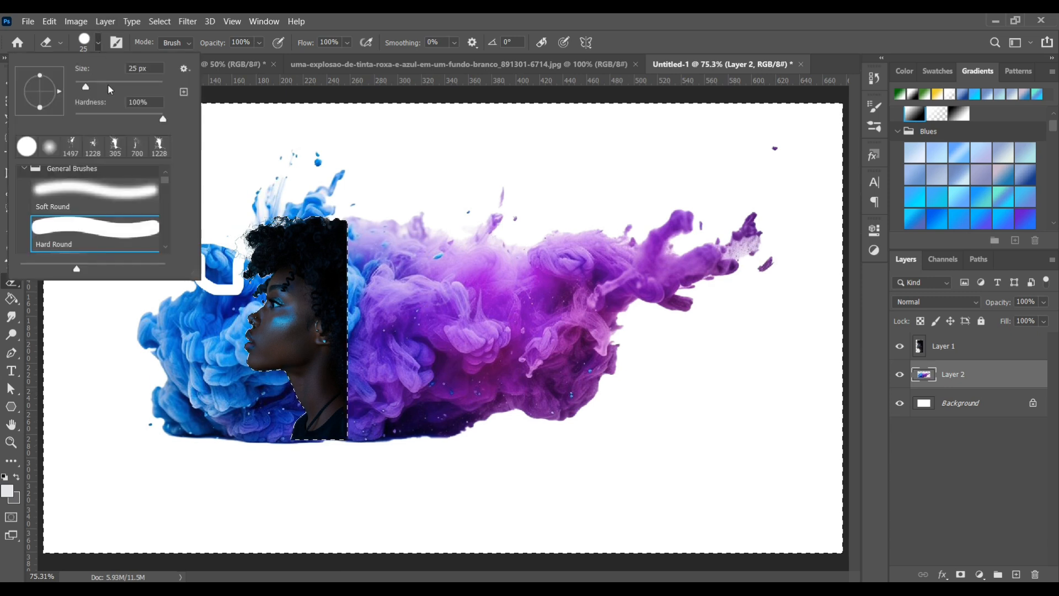
left_click_drag(109, 87, 92, 84)
key("Return")
mouse_move(184, 346)
left_mouse_down()
mouse_move(188, 442)
mouse_move(243, 410)
mouse_move(315, 450)
mouse_move(193, 455)
mouse_move(282, 436)
mouse_move(301, 414)
mouse_move(273, 373)
mouse_move(261, 291)
mouse_move(202, 264)
mouse_move(250, 272)
mouse_move(192, 248)
mouse_move(241, 265)
mouse_move(142, 369)
mouse_move(234, 291)
mouse_move(176, 390)
mouse_move(223, 416)
mouse_move(197, 430)
mouse_move(213, 369)
mouse_move(142, 412)
mouse_move(186, 388)
mouse_move(157, 353)
left_mouse_up()
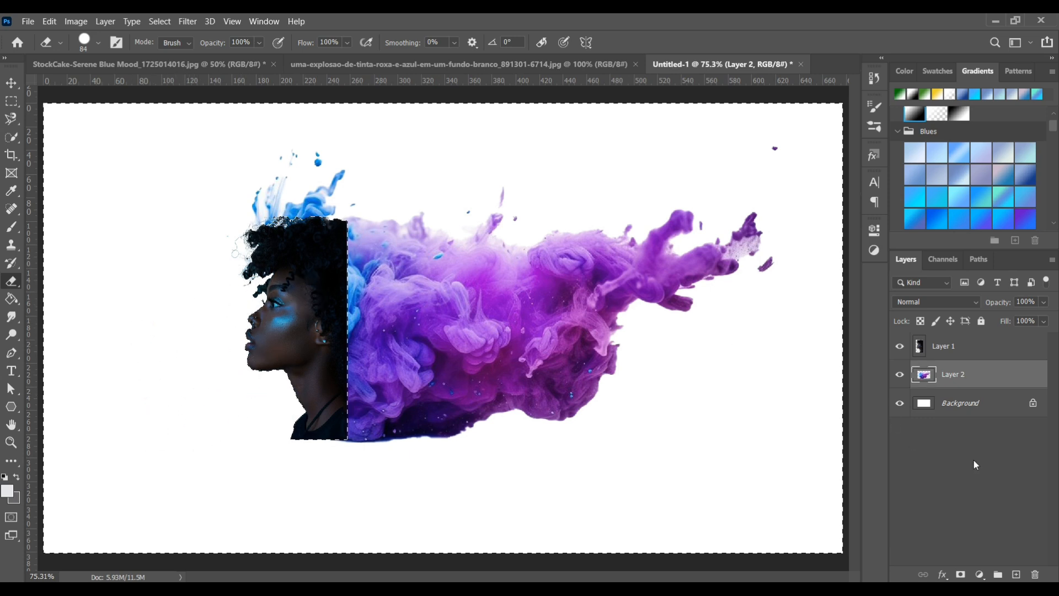
key("ctrl+d")
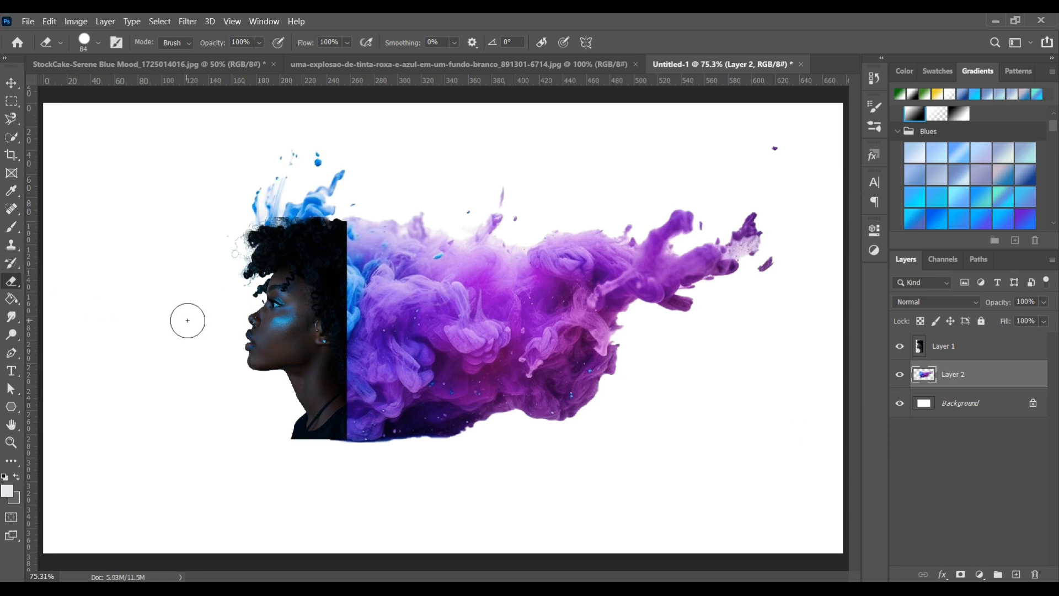
- Erase the stray dark lash mark in front of the eye on Layer 1 with a 17 px eraser, and fit the canvas in view
left_click(11, 442)
left_click_drag(261, 305, 261, 304)
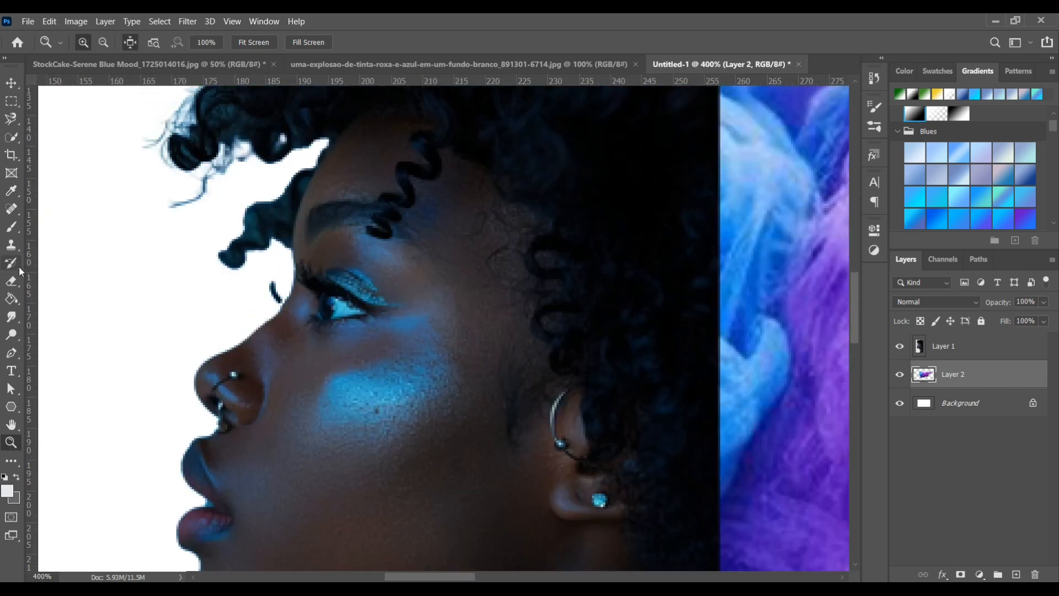
left_click(11, 281)
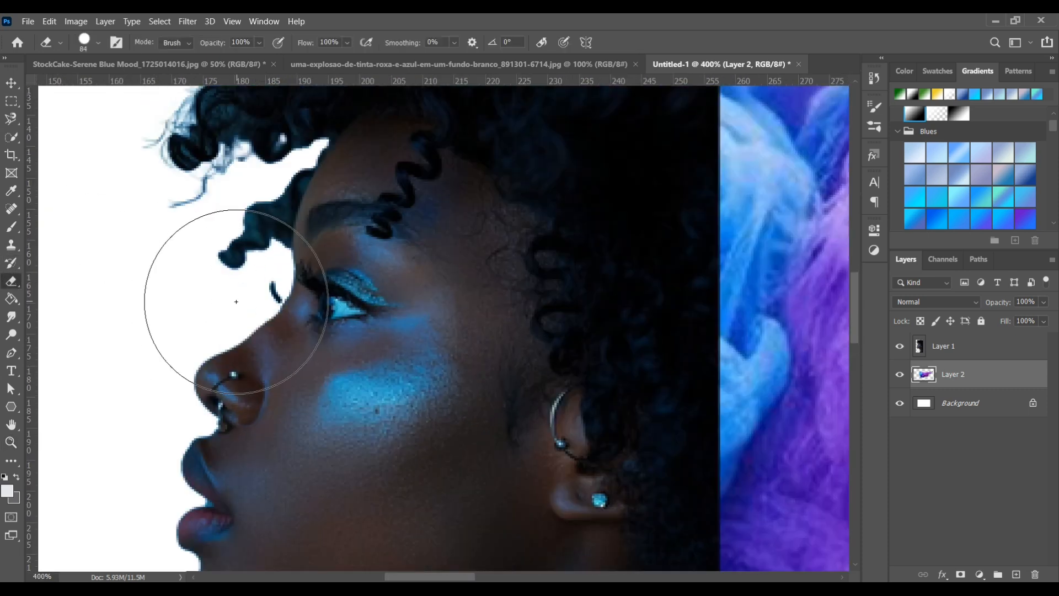
left_click(98, 44)
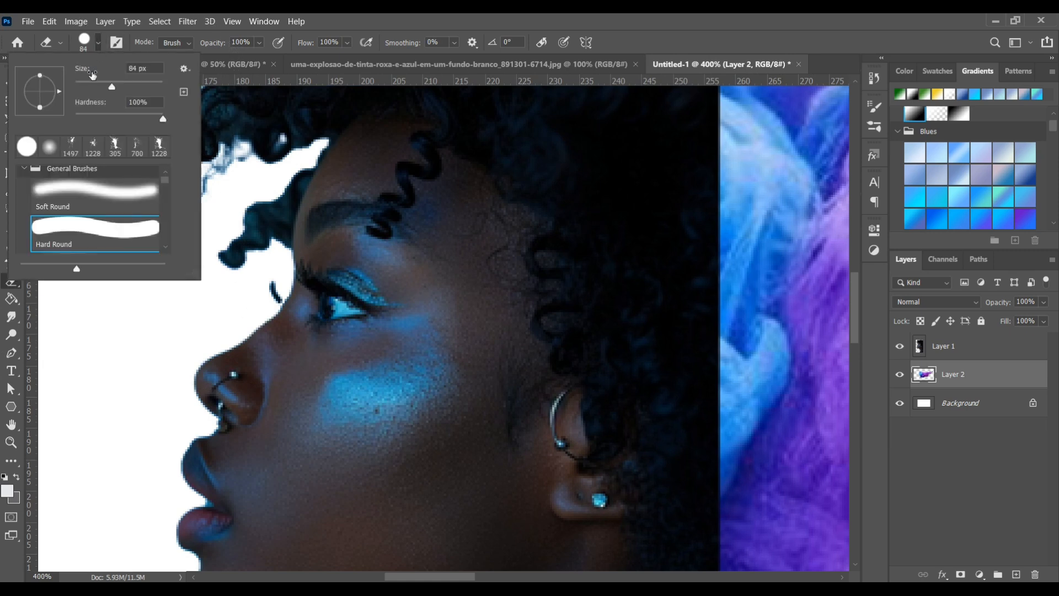
left_click(93, 82)
left_click(261, 283)
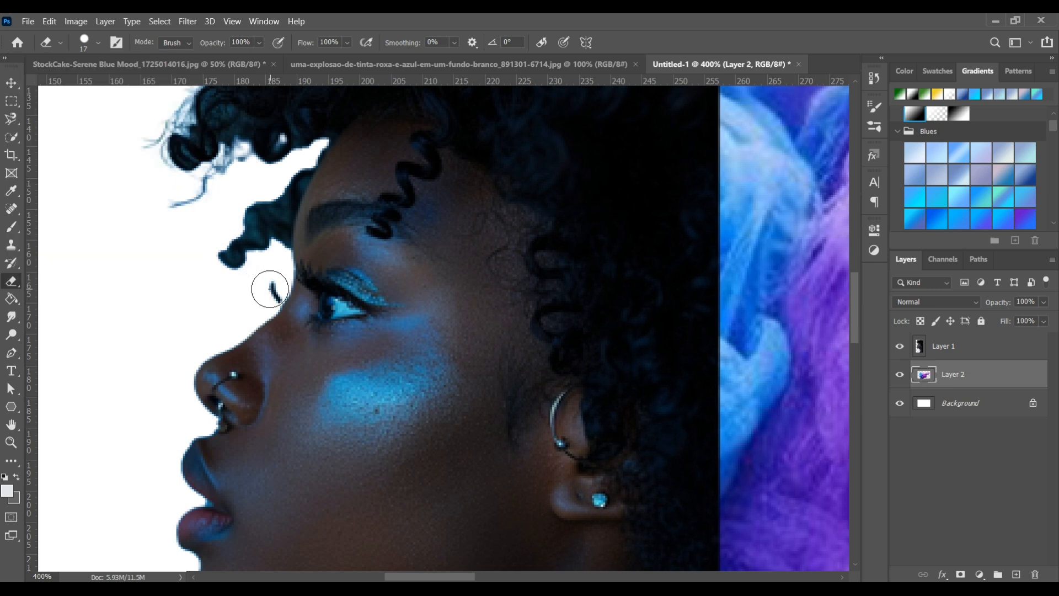
left_click(996, 358)
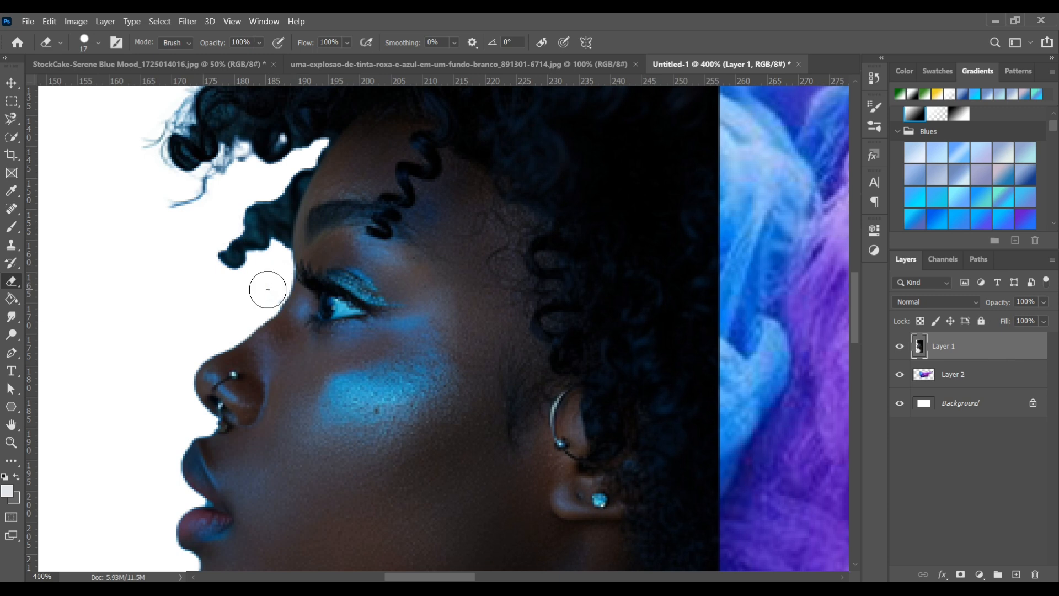
double_click(17, 425)
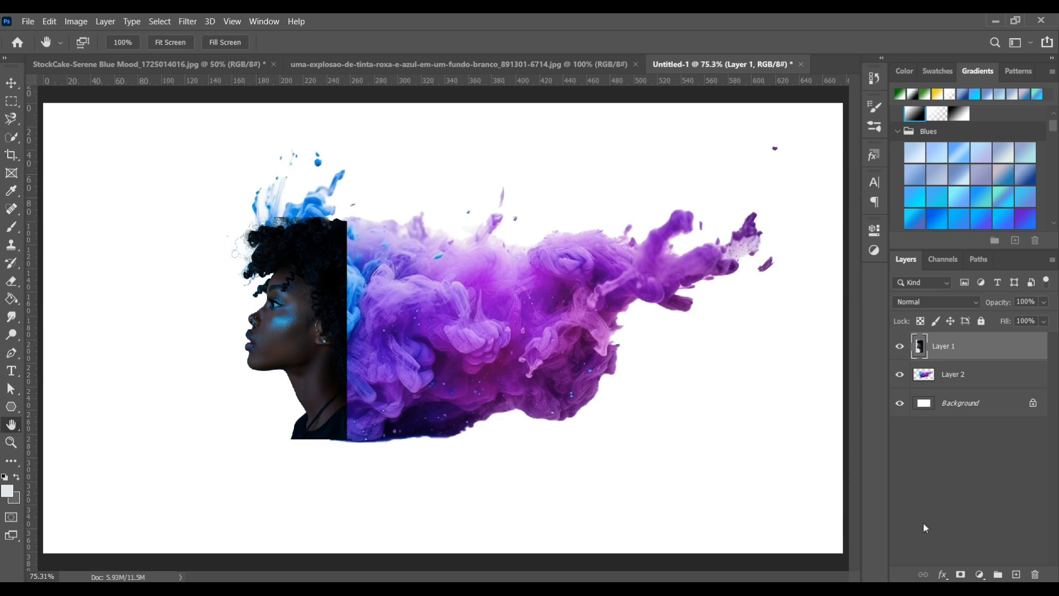
- Add a black layer mask to Layer 1 and reveal the face and neck with a soft round 139 px white brush
left_click(960, 576, "alt")
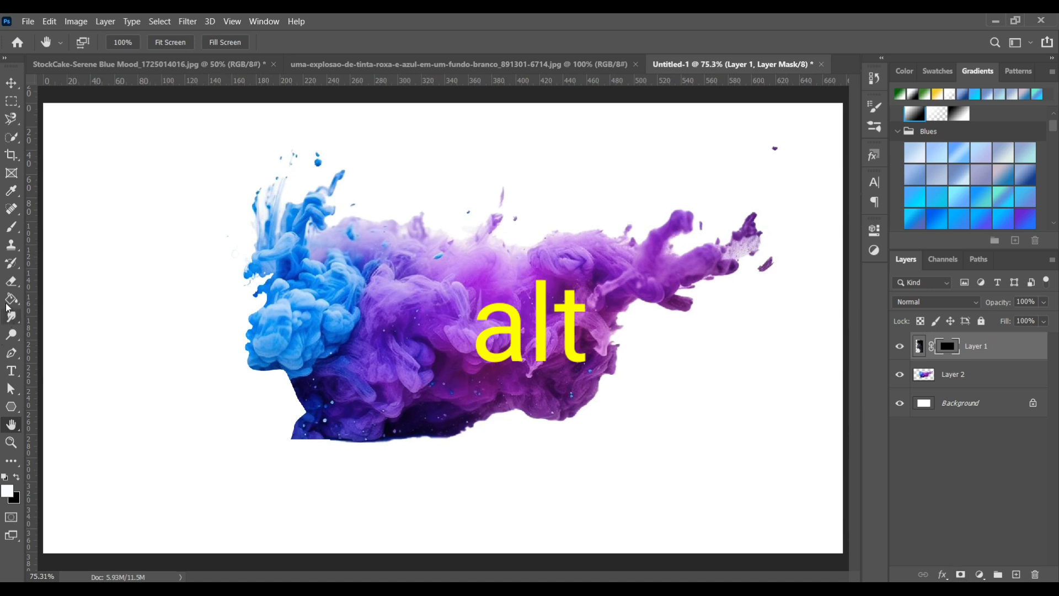
left_click(18, 225)
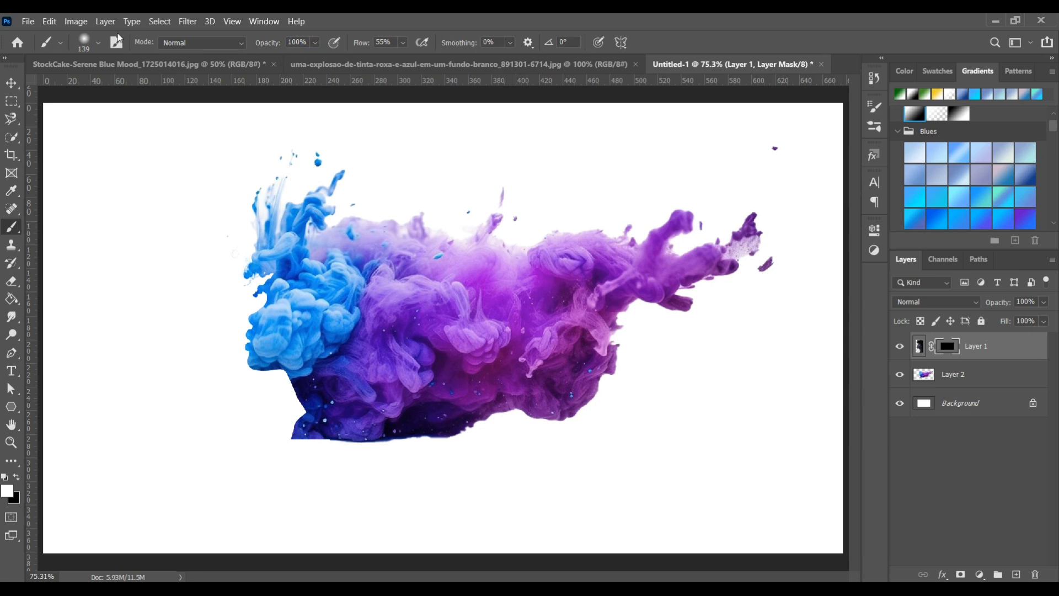
left_click(91, 42)
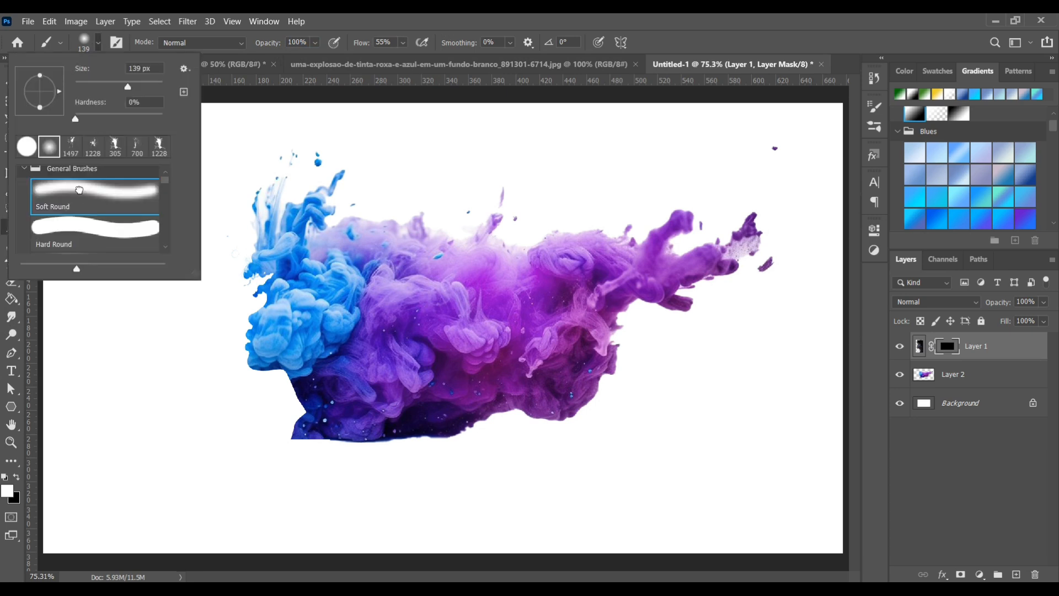
double_click(79, 190)
mouse_move(236, 345)
left_mouse_down()
mouse_move(246, 350)
mouse_move(256, 319)
mouse_move(245, 315)
mouse_move(276, 350)
mouse_move(249, 293)
mouse_move(268, 284)
mouse_move(288, 445)
mouse_move(276, 265)
mouse_move(294, 313)
mouse_move(289, 350)
mouse_move(303, 407)
mouse_move(288, 348)
mouse_move(301, 314)
mouse_move(279, 279)
mouse_move(259, 276)
mouse_move(259, 291)
mouse_move(282, 276)
left_mouse_up()
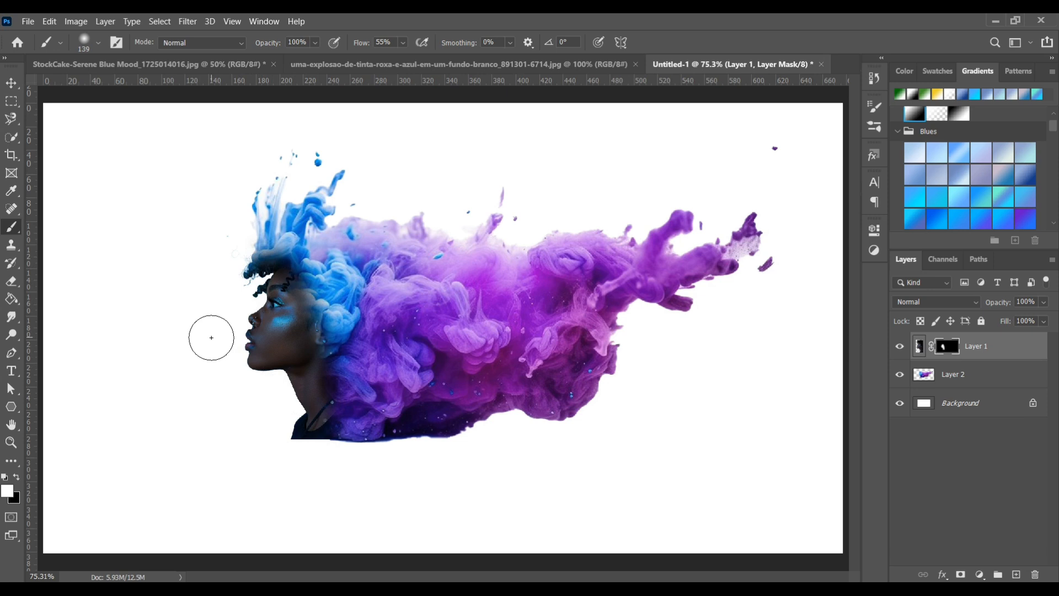
- Blend the face and neck into the ink by painting black on Layer 1's mask at 37% opacity, undoing the last stroke
left_click(11, 443)
left_click(319, 357)
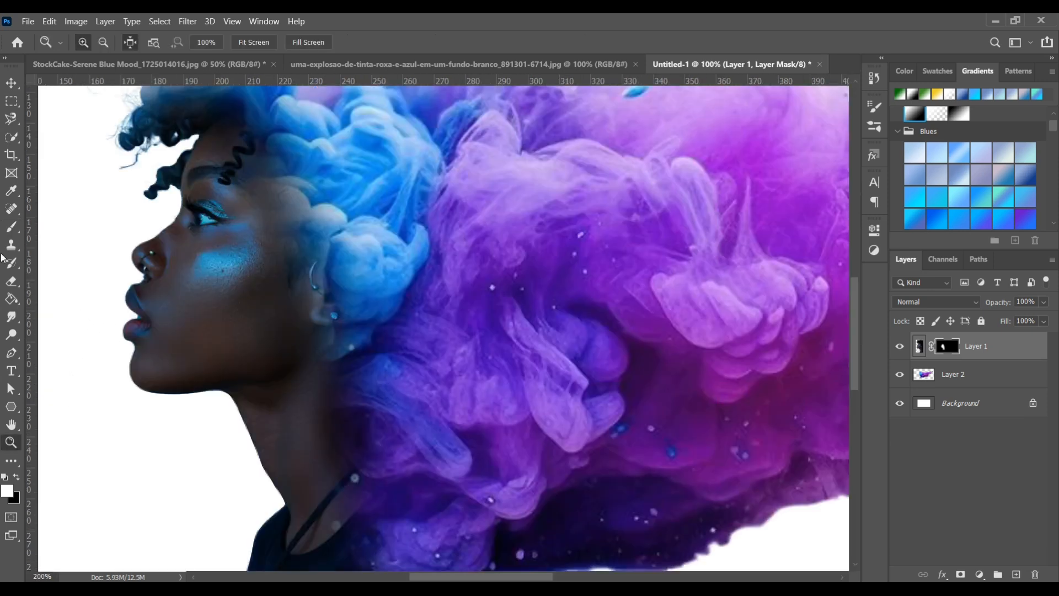
left_click(11, 229)
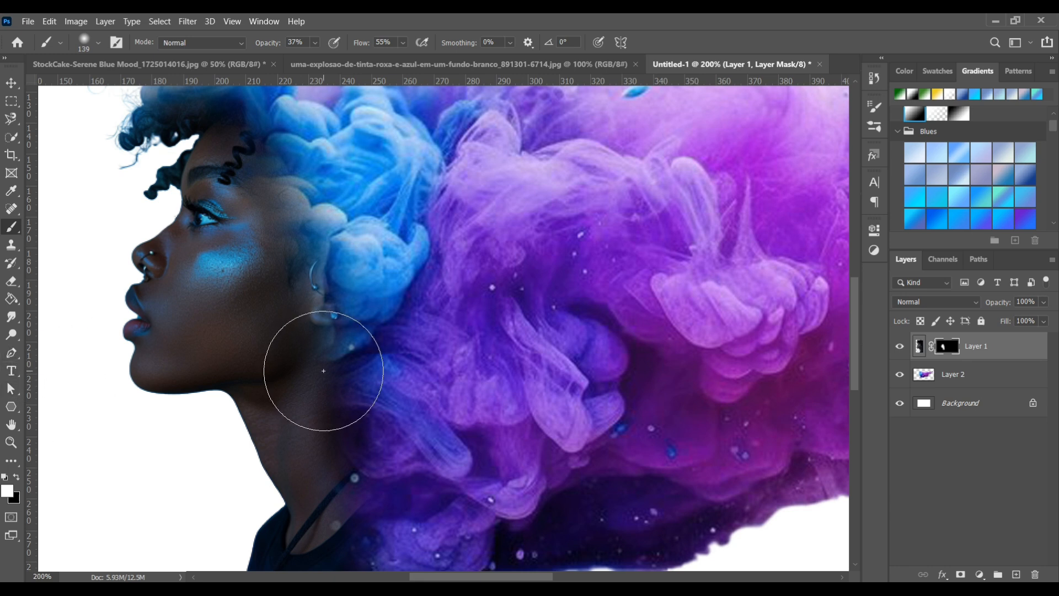
left_click(18, 477)
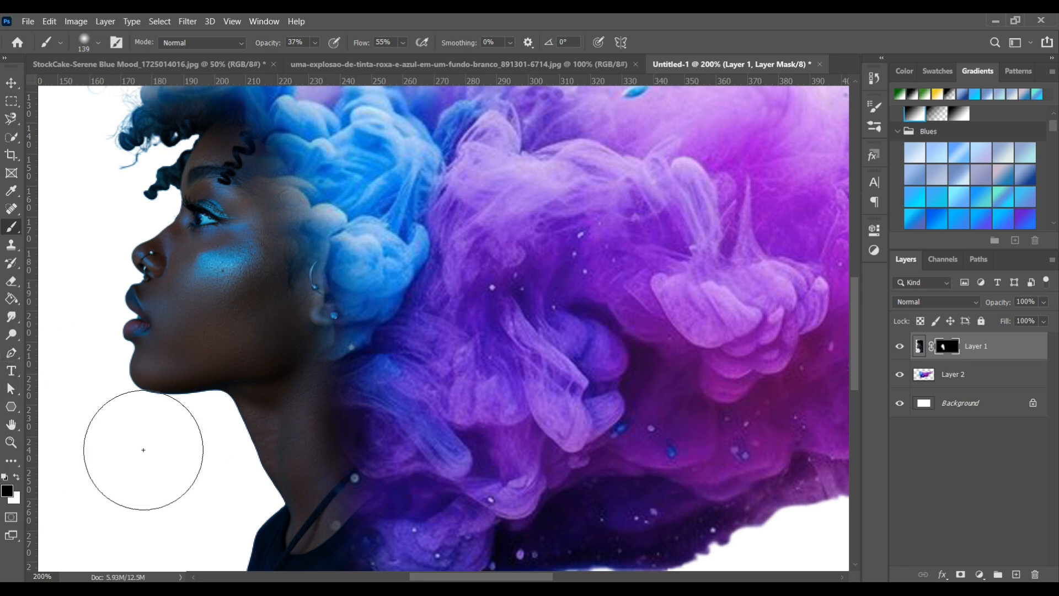
mouse_move(401, 314)
left_mouse_down()
mouse_move(378, 320)
mouse_move(348, 227)
mouse_move(367, 256)
mouse_move(397, 525)
mouse_move(355, 501)
mouse_move(379, 496)
mouse_move(353, 419)
left_mouse_up()
mouse_move(360, 132)
left_mouse_down()
mouse_move(369, 237)
mouse_move(271, 74)
mouse_move(200, 72)
mouse_move(237, 75)
left_mouse_up()
key("ctrl+z")
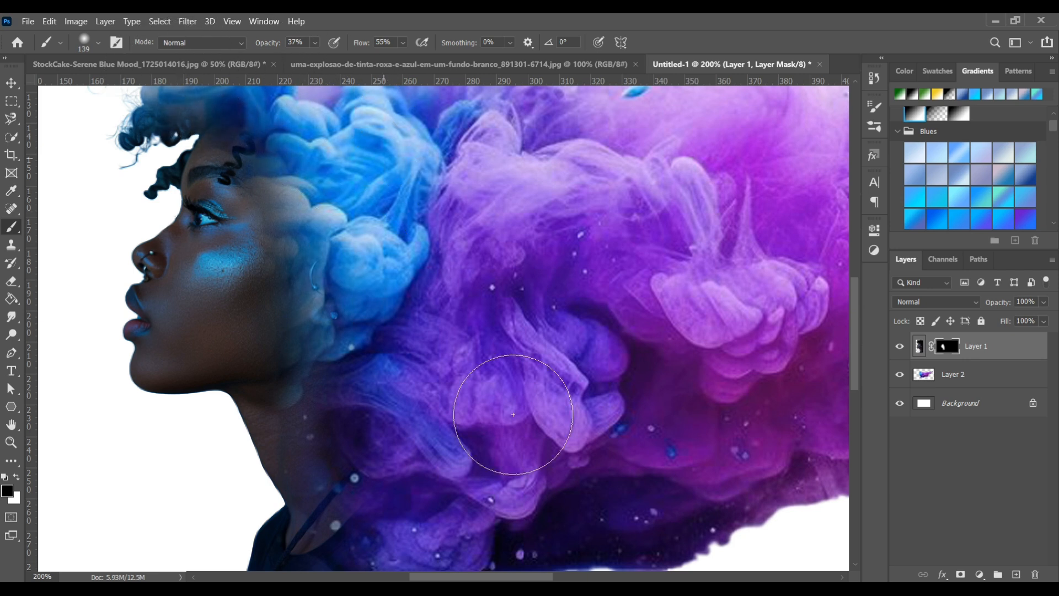
- Refine Layer 1's mask over the face and neck with the 139 px soft brush at 41% opacity, painting black, then white
double_click(12, 426)
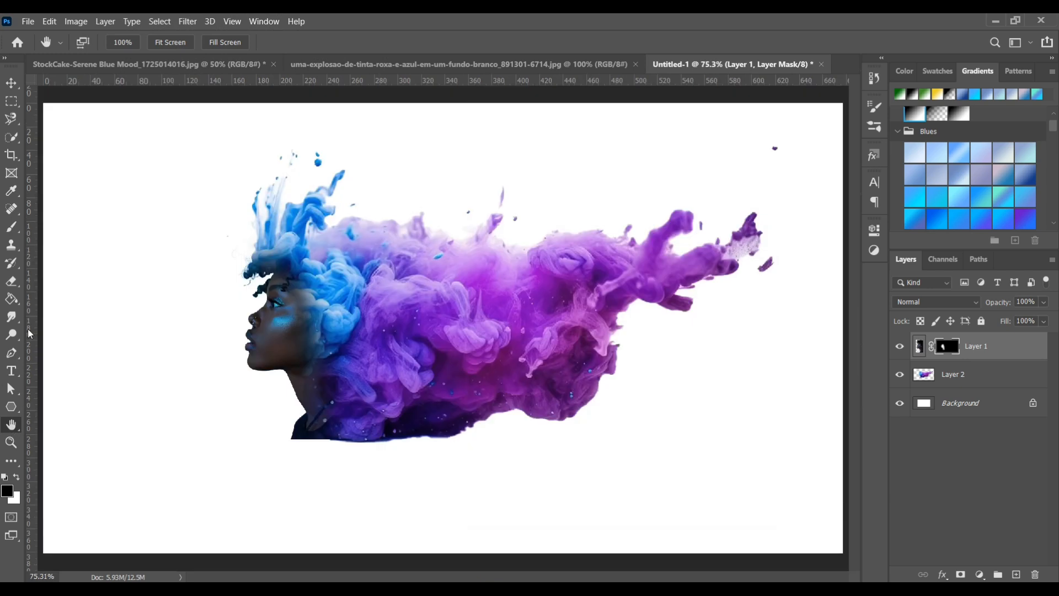
left_click(17, 231)
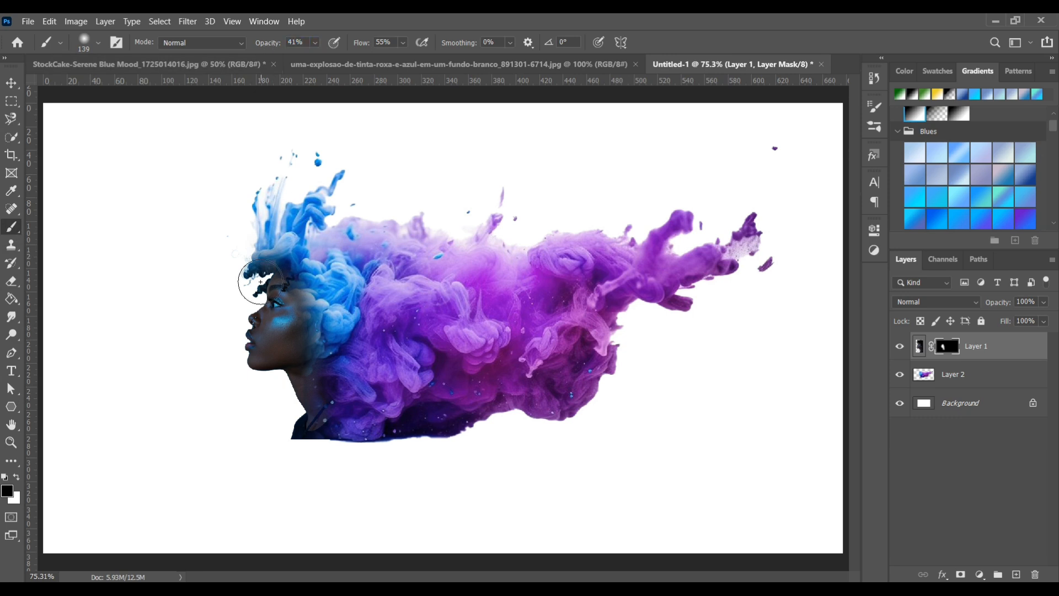
left_click_drag(274, 329, 277, 325)
left_click(16, 478)
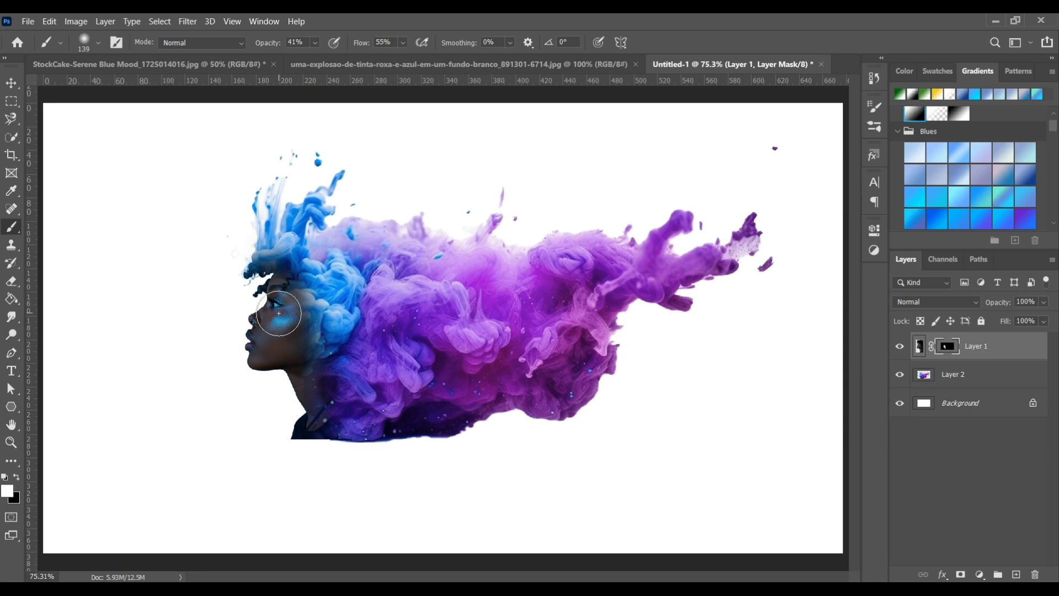
left_click_drag(277, 313, 314, 453)
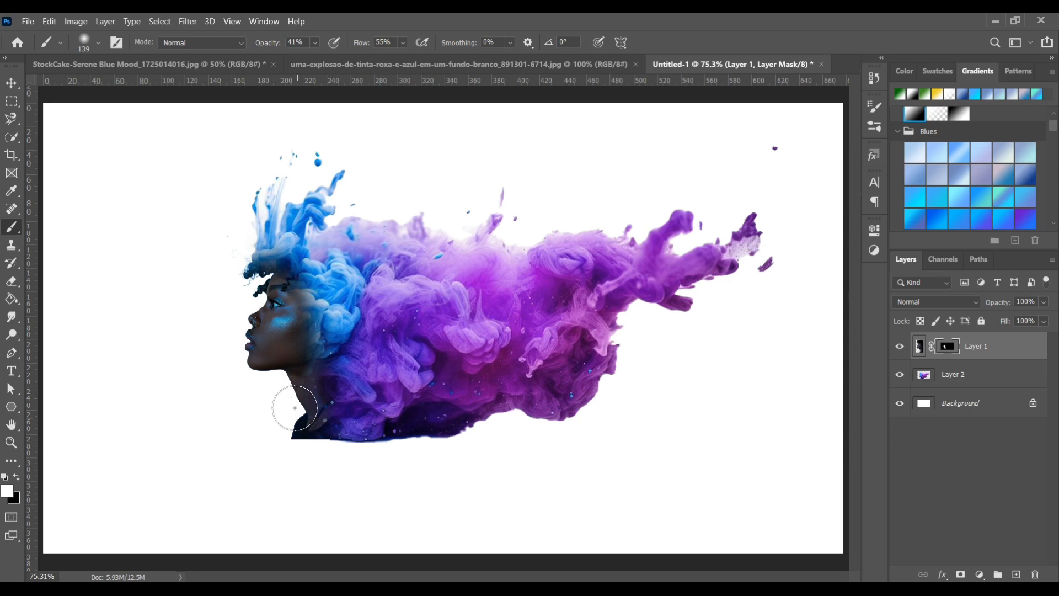
mouse_move(290, 336)
left_mouse_down()
mouse_move(285, 308)
mouse_move(302, 380)
mouse_move(295, 308)
mouse_move(287, 290)
mouse_move(270, 289)
mouse_move(307, 429)
left_mouse_up()
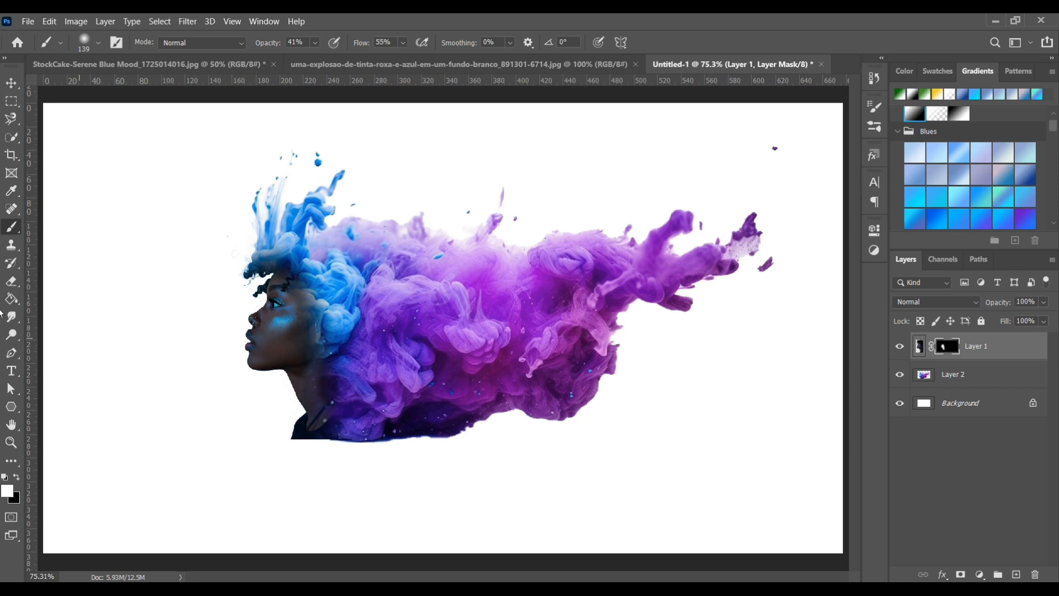
- Erase the uneven strip of ink along the bottom edge of the neck and cloud on Layer 2 with a 17 px eraser
left_click(11, 281)
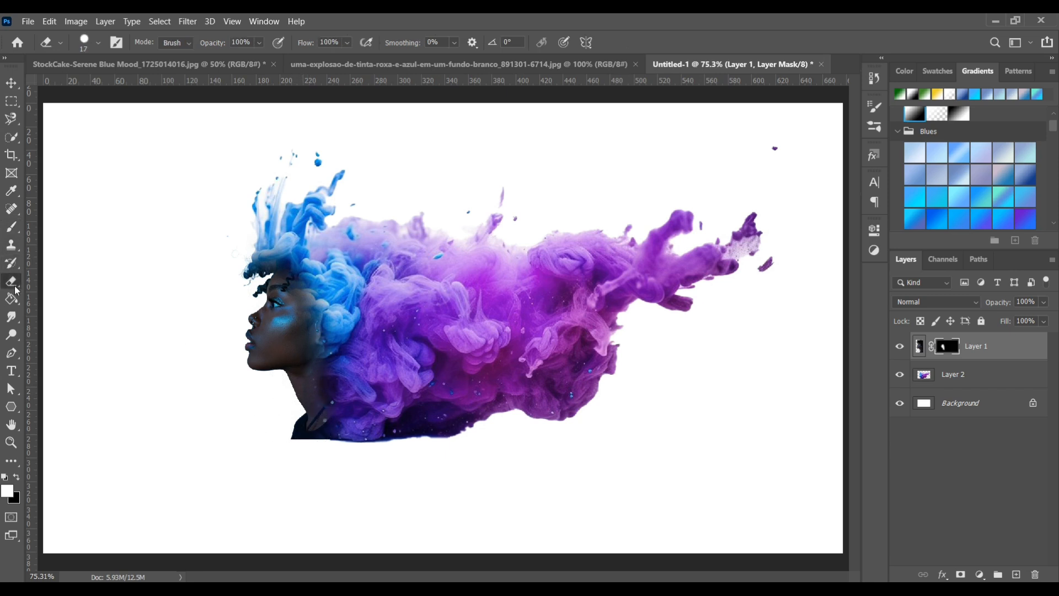
left_click(986, 381)
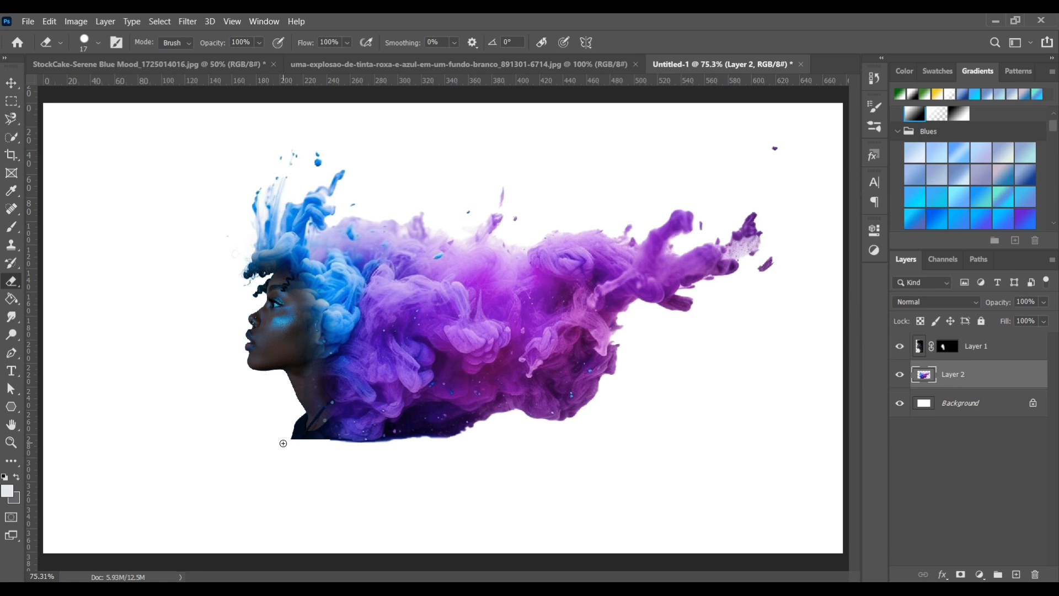
left_click_drag(283, 442, 525, 440)
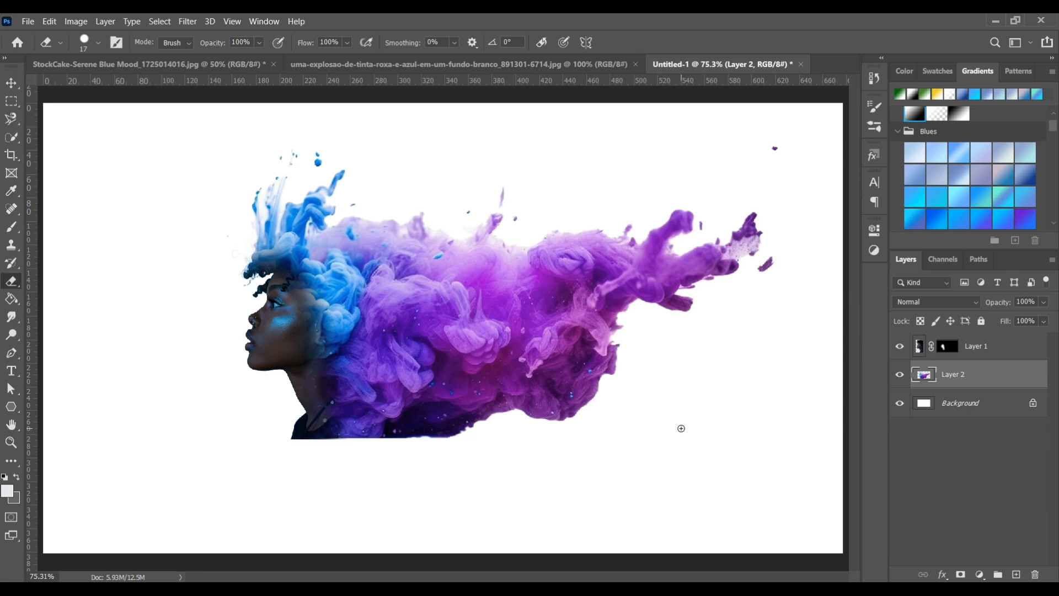
- Erase the two stray purple specks beyond the far tip of the ink on Layer 2
key("alt+bracketleft")
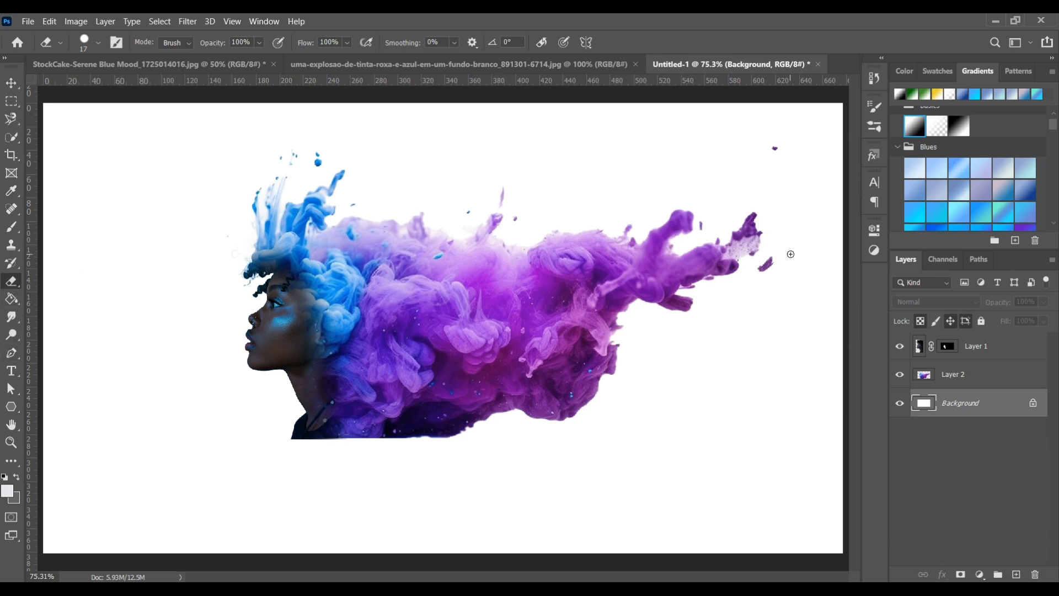
left_click(966, 370)
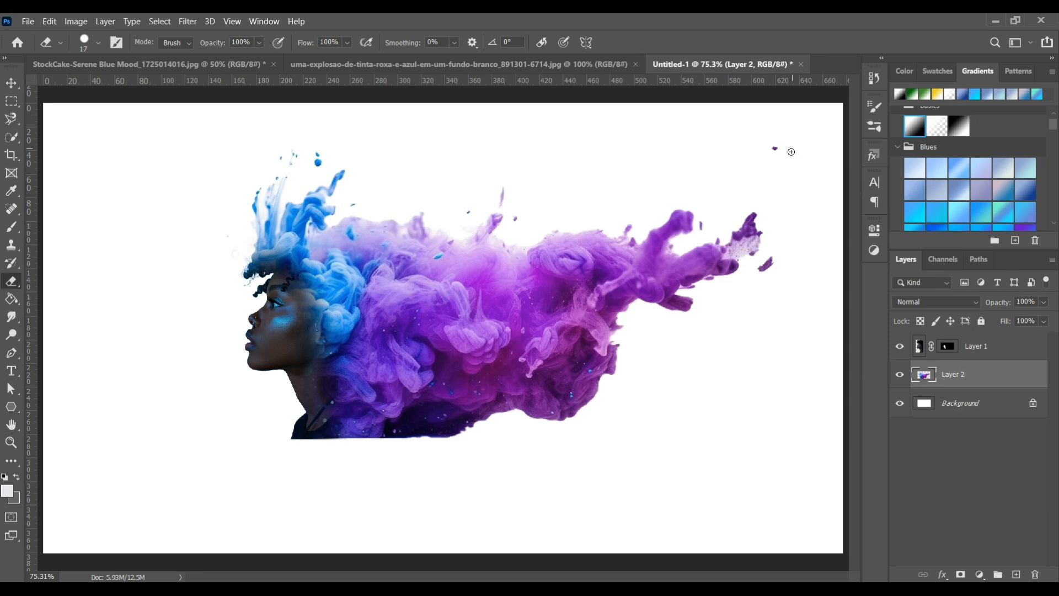
left_click(774, 148)
mouse_move(773, 267)
left_mouse_down()
mouse_move(751, 277)
mouse_move(769, 258)
left_mouse_up()
- Merge the masked portrait on Layer 1 down into Layer 2
left_click(993, 348)
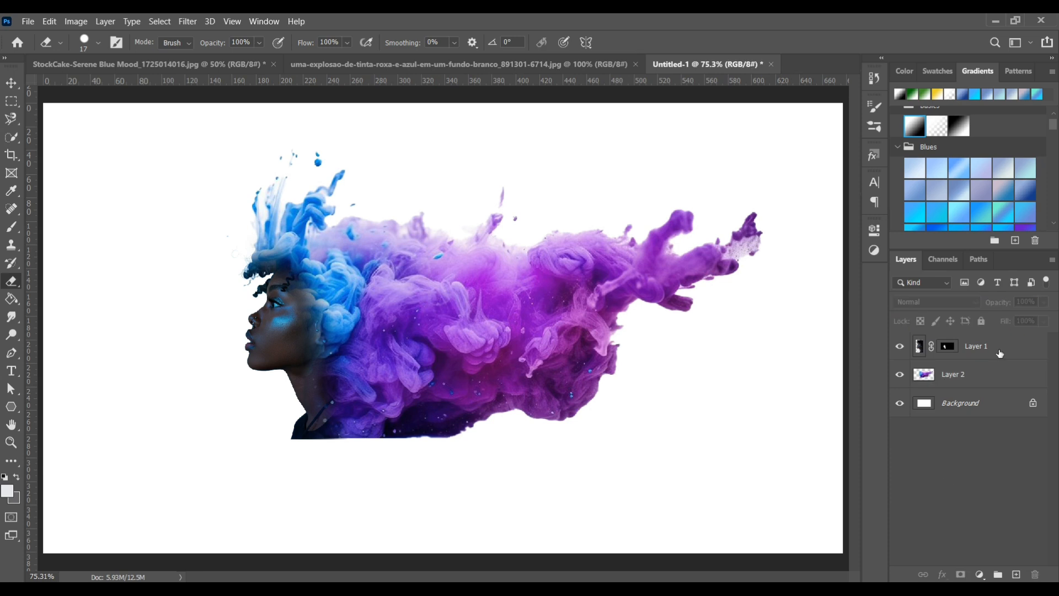
right_click(998, 350)
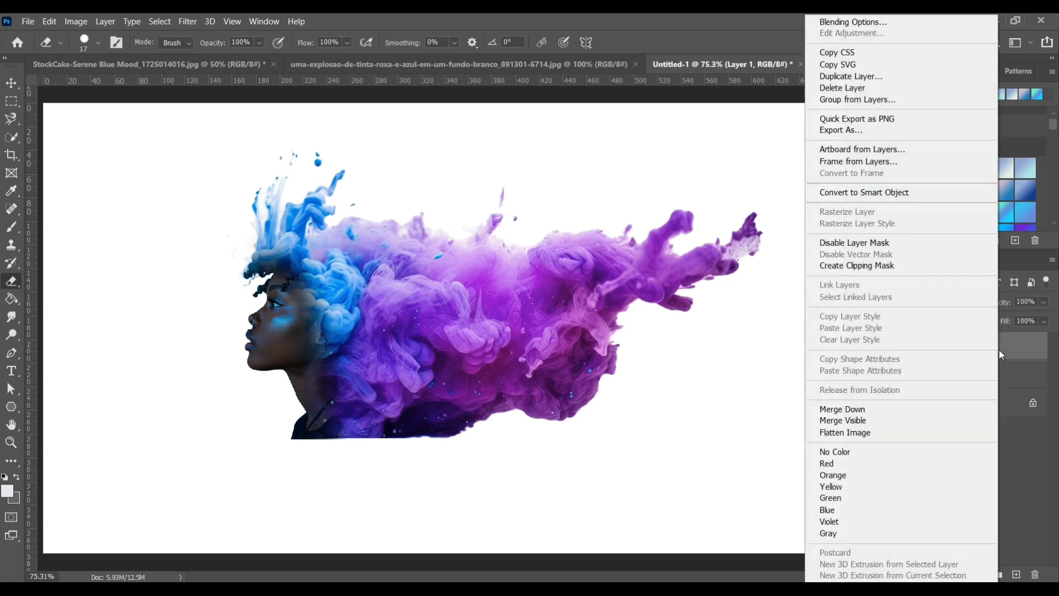
left_click(879, 410)
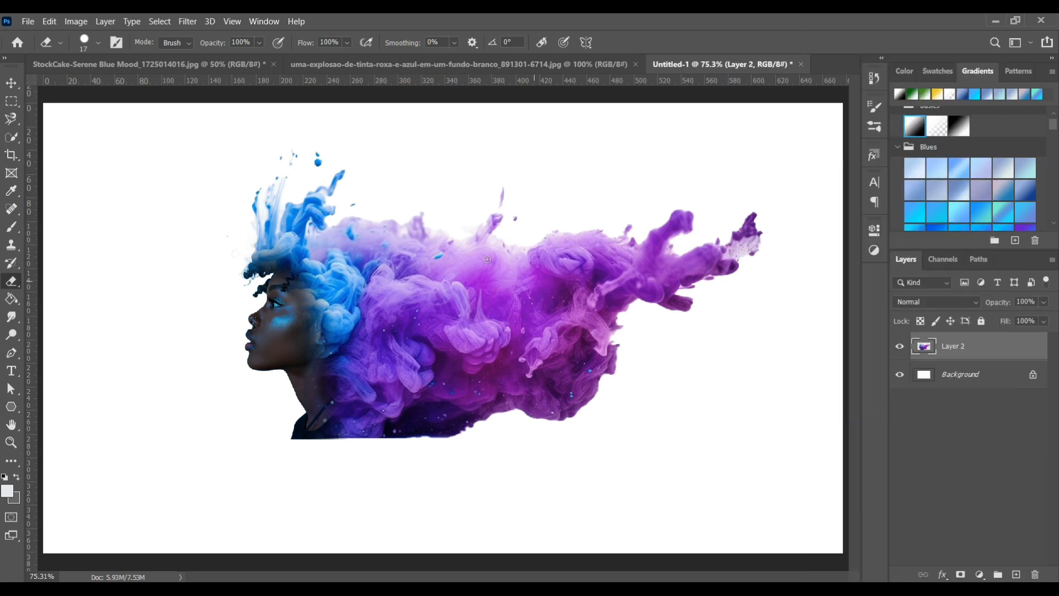
- Select the white background using Color Range with fuzziness 83, invert the selection, and copy the figure to a new layer
left_click(166, 21)
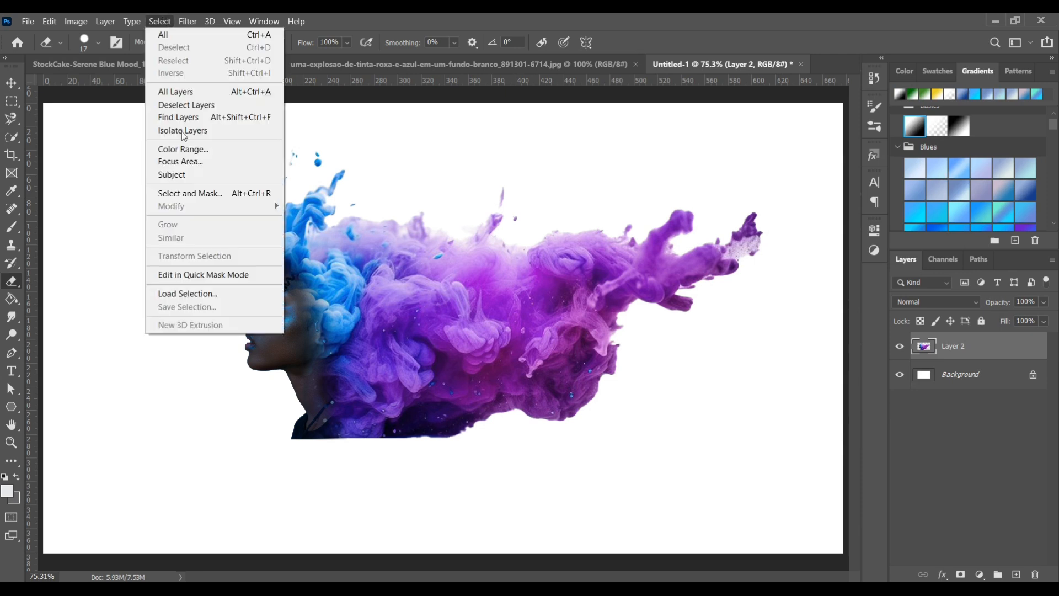
left_click(191, 149)
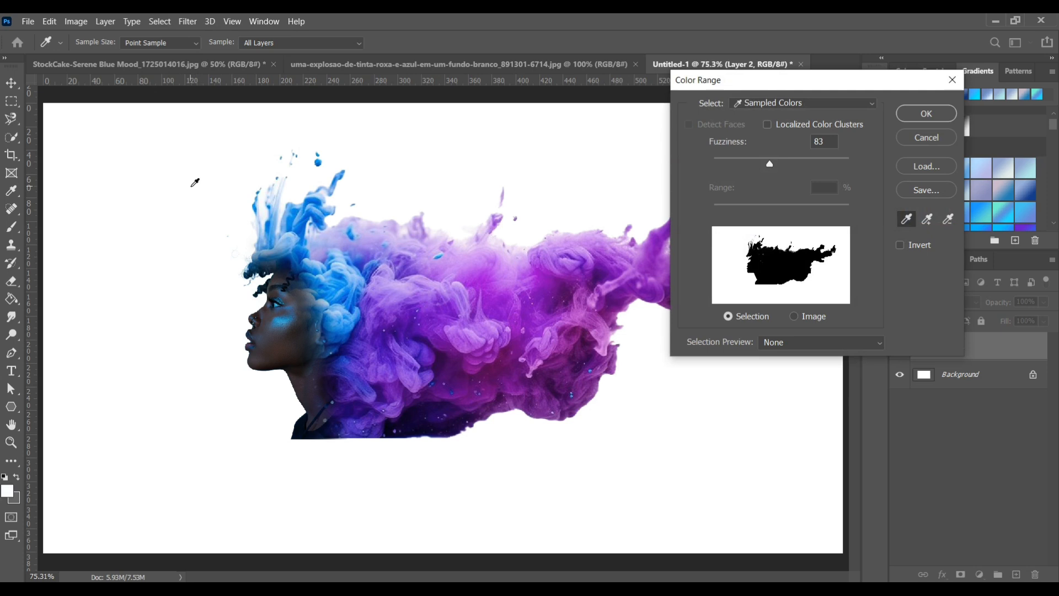
left_click(937, 110)
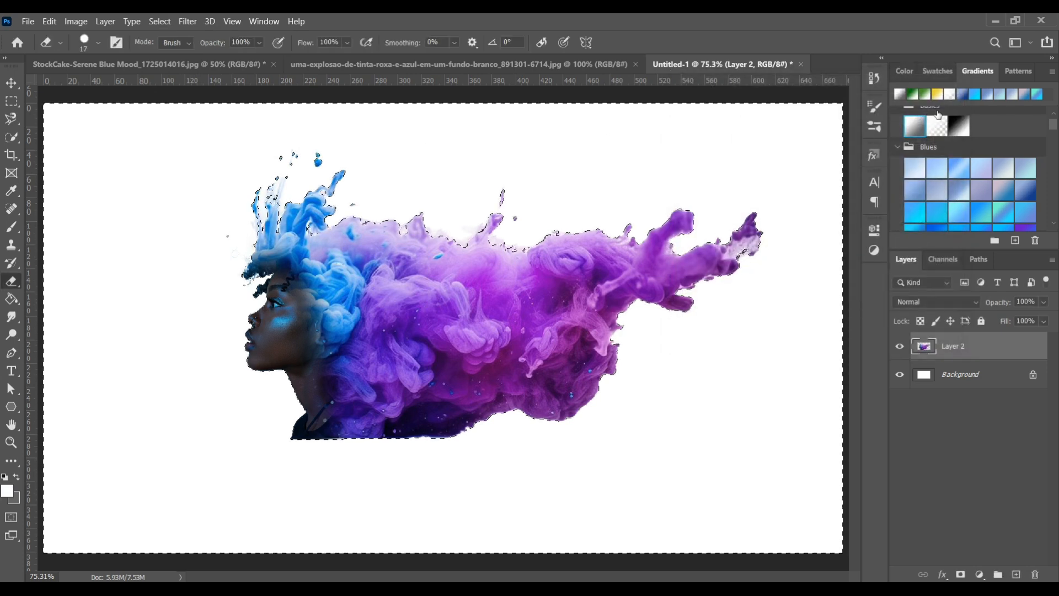
key("ctrl+shift+i")
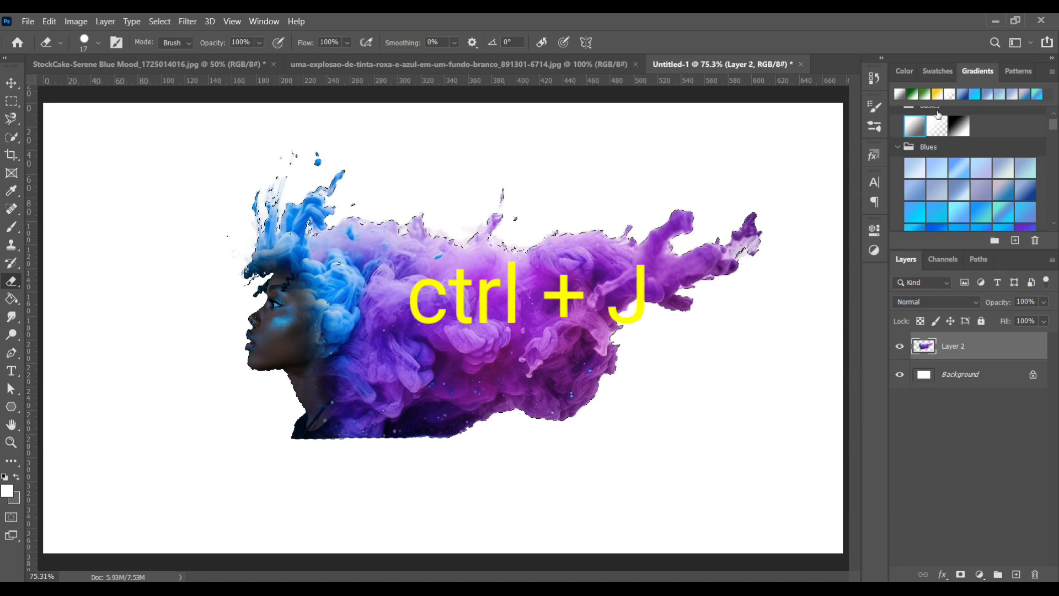
key("ctrl+j")
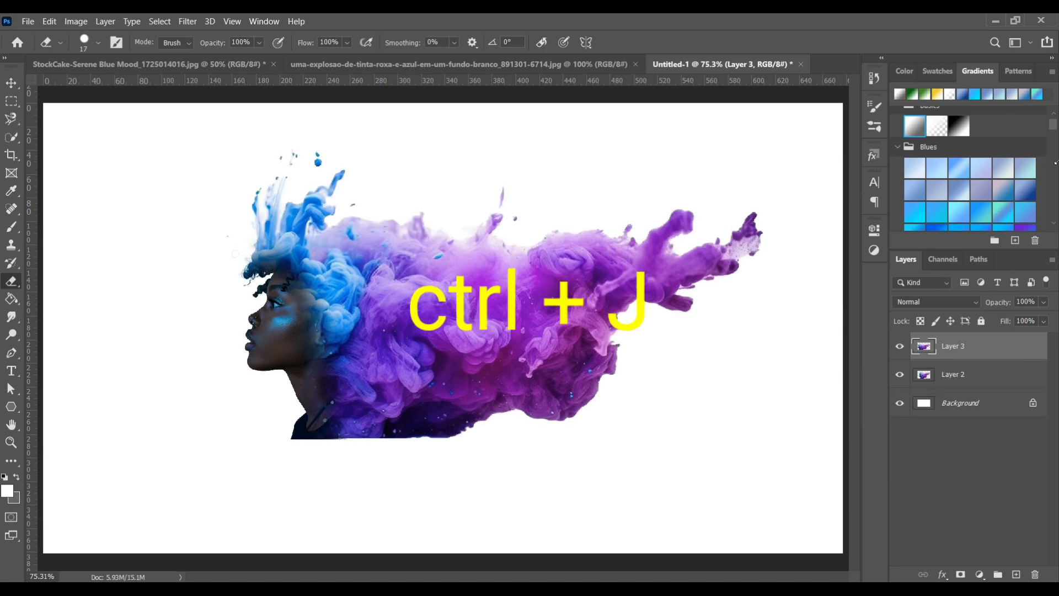
- Hide Layer 2 and add a Foreground to Background gradient fill layer directly above the Background
left_click(901, 375)
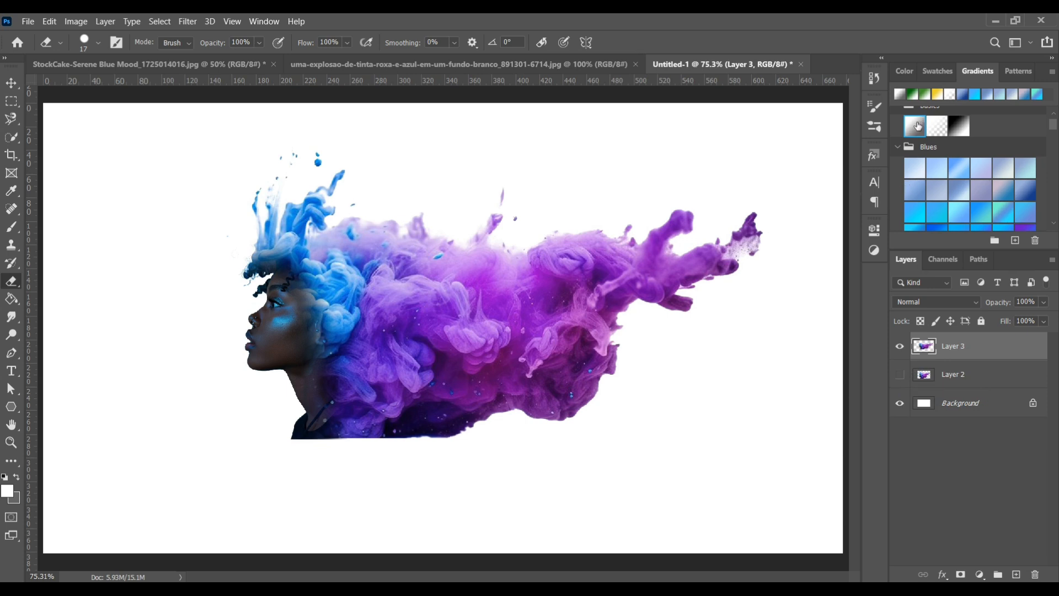
scroll(918, 126, "down", 1)
left_click(942, 402)
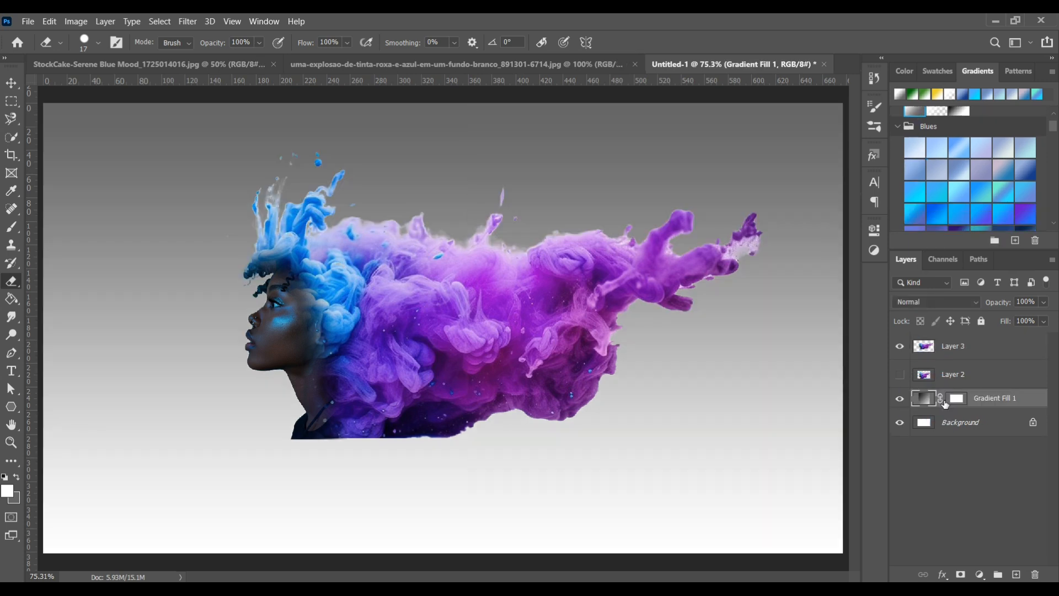
- Open the gradient fill's colours for editing and confirm white (ffffff) for the starting stop
double_click(924, 400)
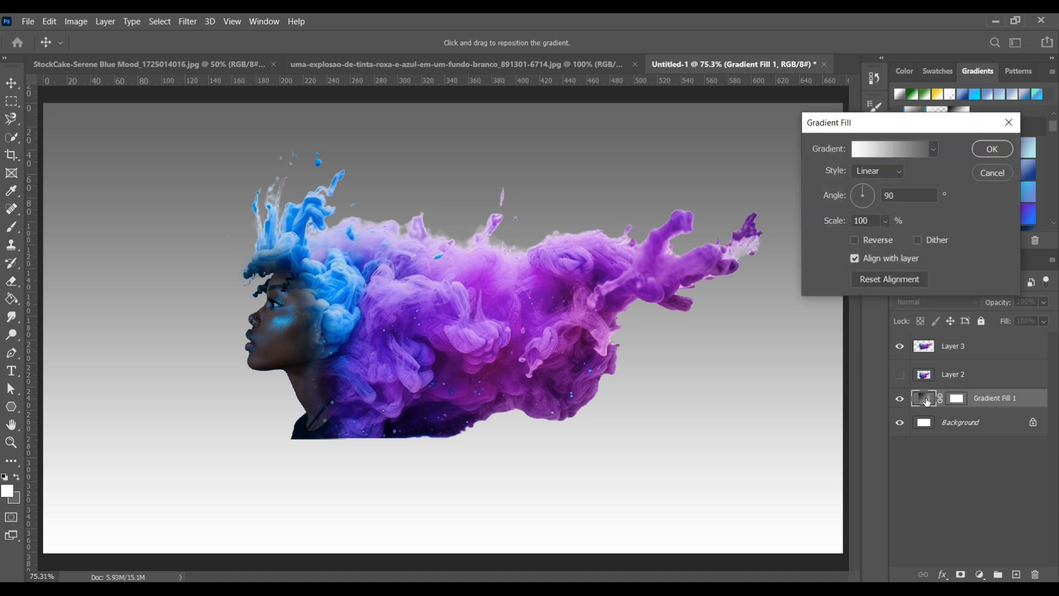
left_click(893, 149)
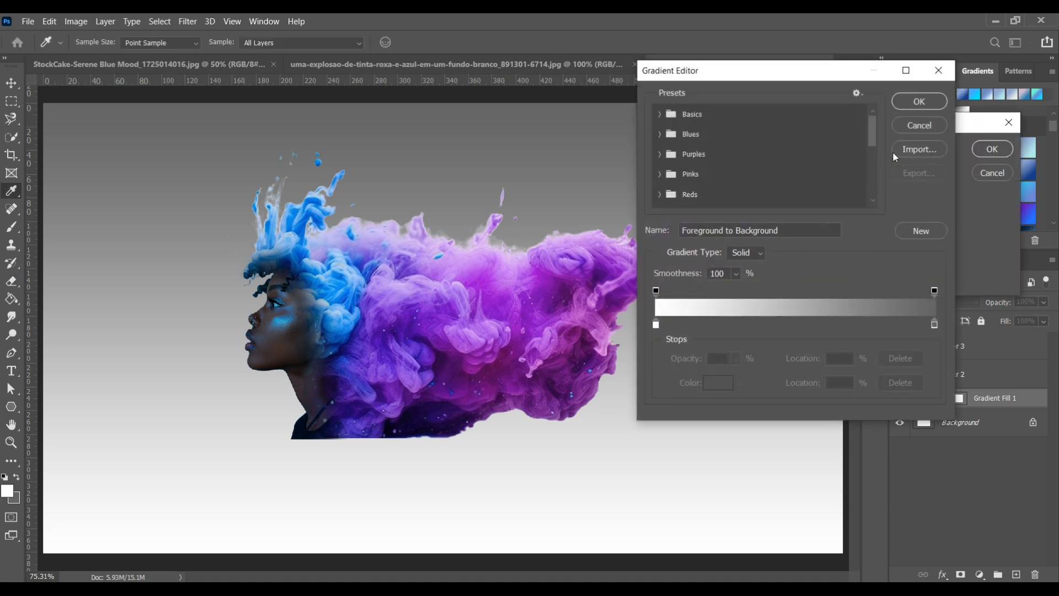
left_click(662, 122)
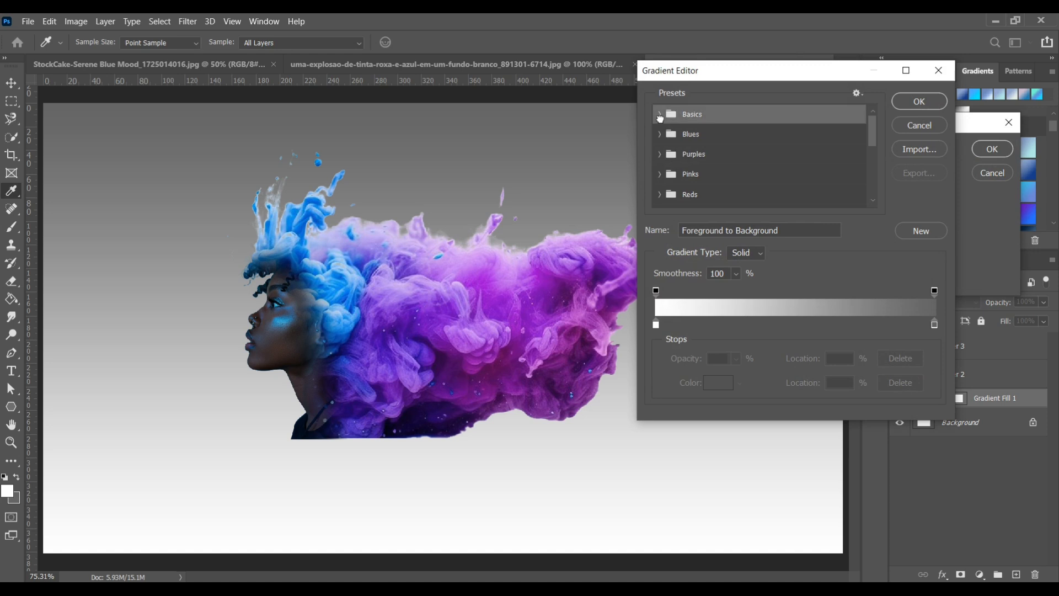
double_click(656, 325)
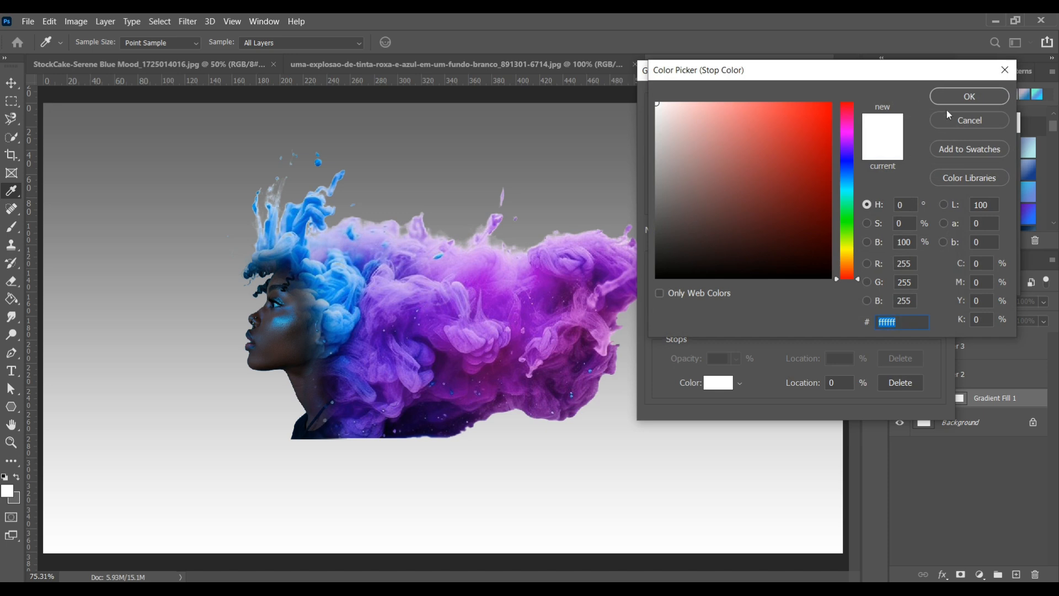
left_click(969, 98)
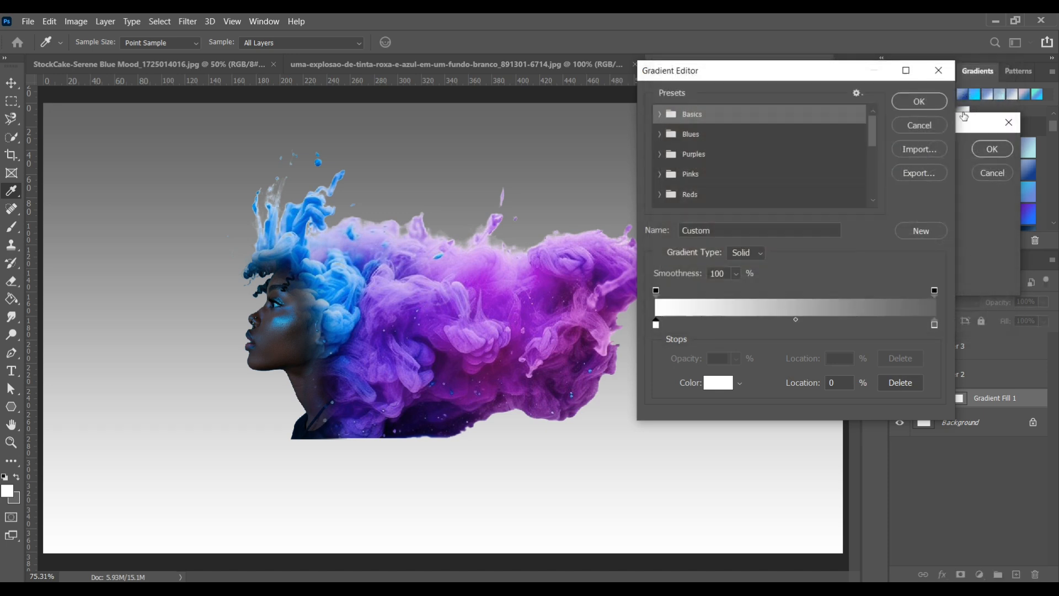
- Set the gradient's end stop to dark purple 3d0b52, sampled from the ink cloud after trying blue and bright purple
left_click(936, 325)
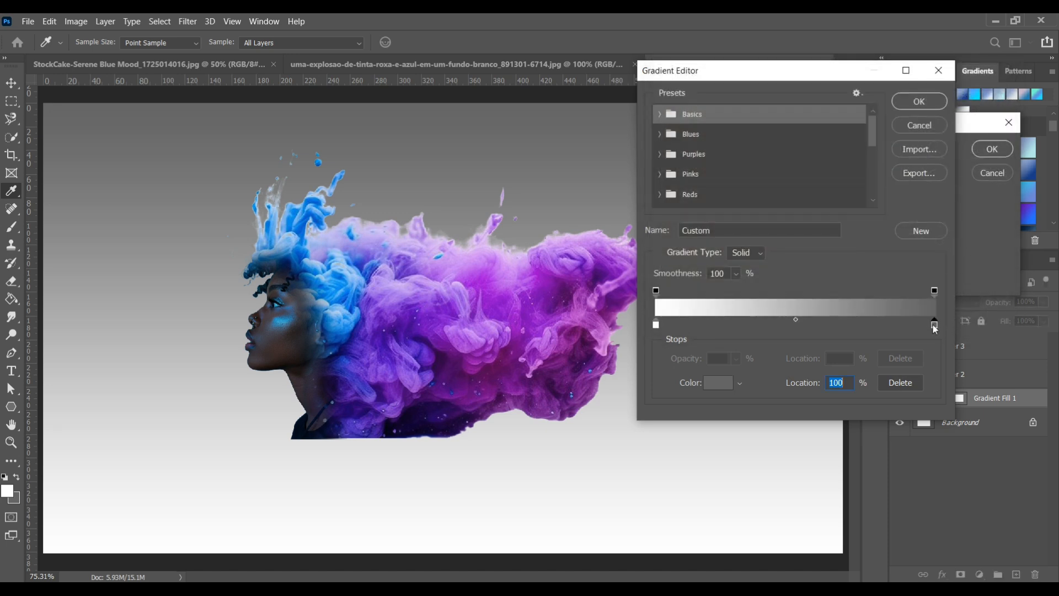
double_click(933, 325)
left_click(345, 295)
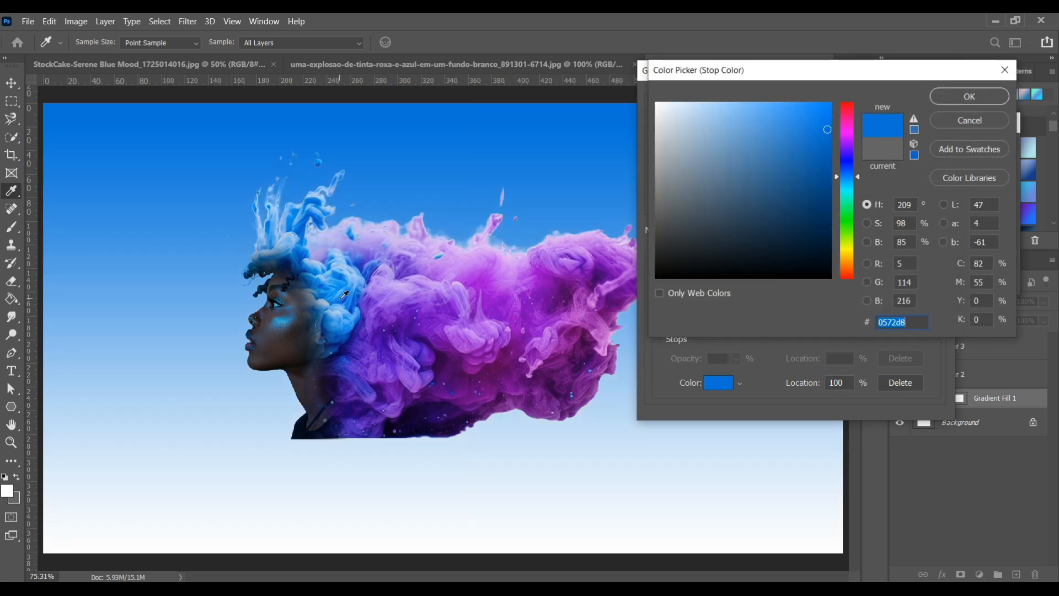
left_click(490, 290)
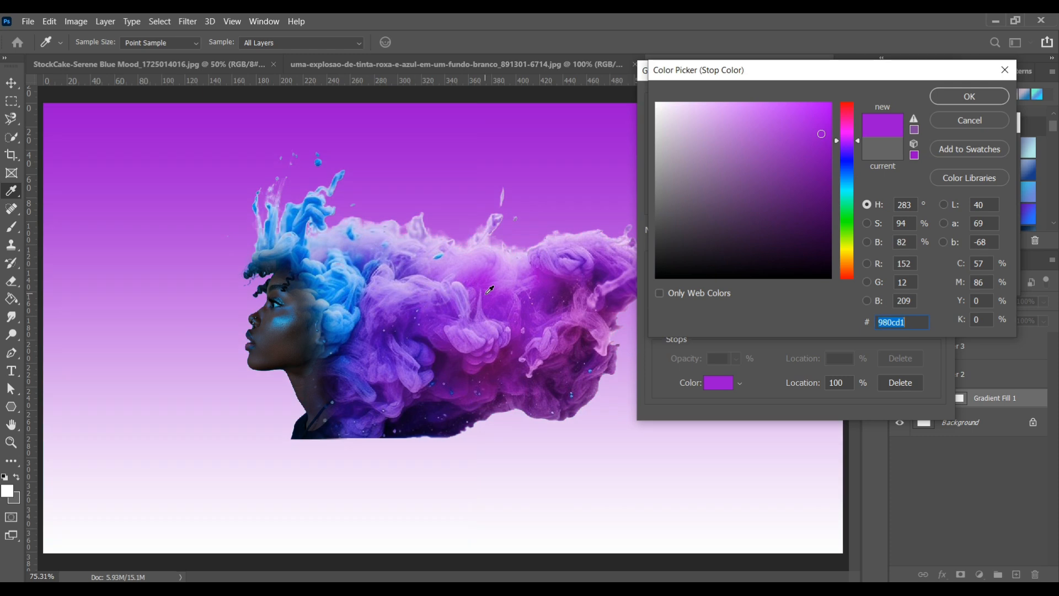
left_click(582, 361)
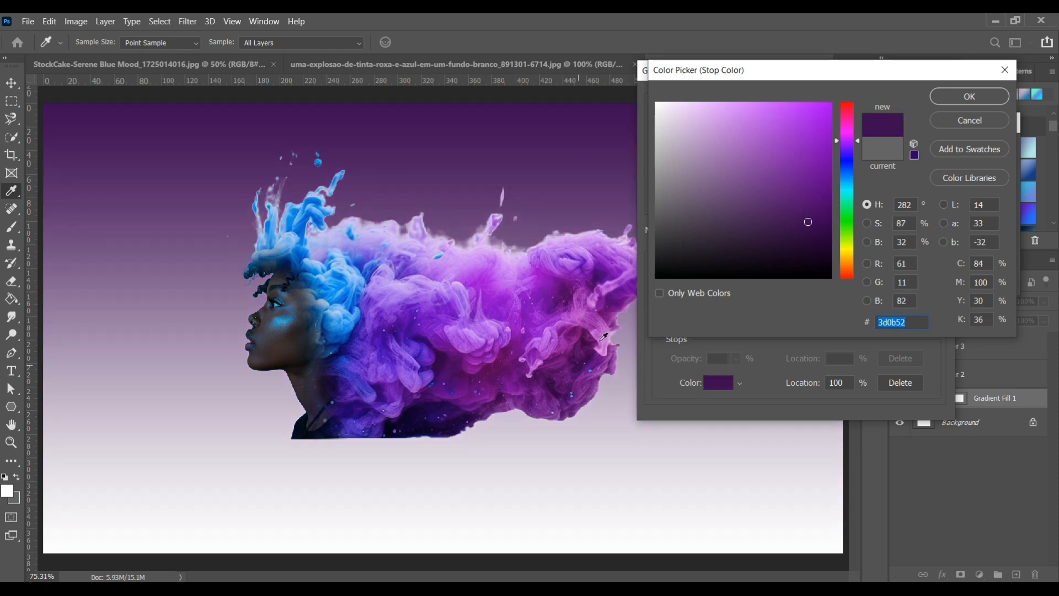
left_click(952, 101)
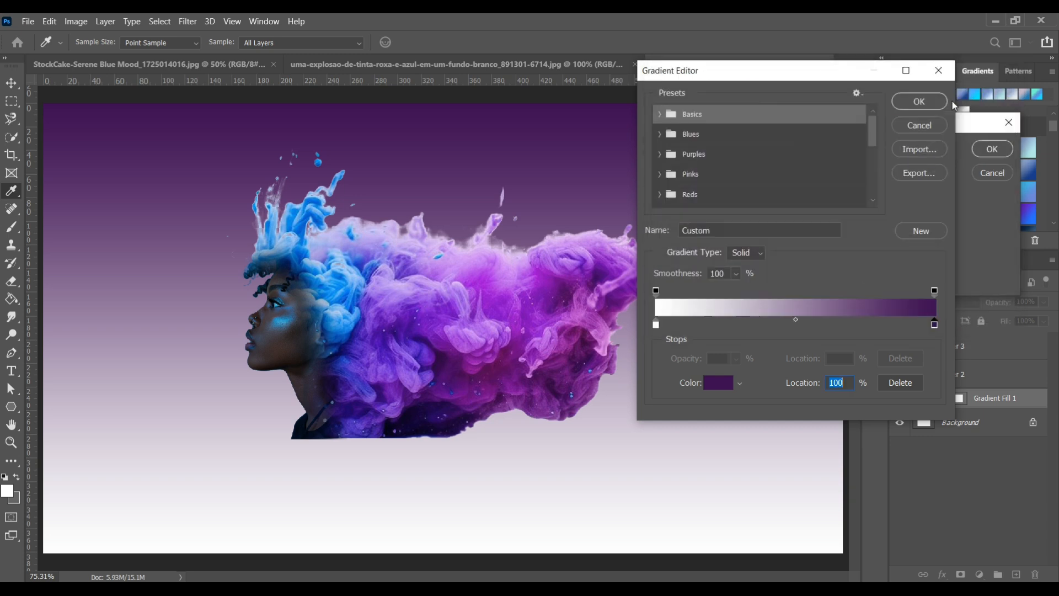
left_click(926, 103)
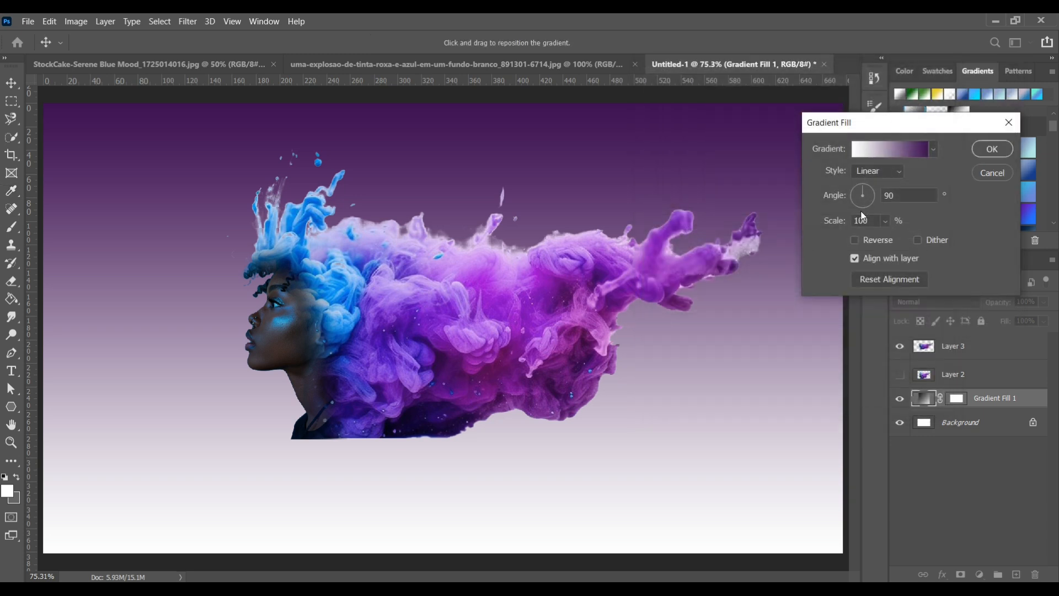
- Make the gradient fill radial at 385% scale, keeping its white centre and purple edges, and apply it
left_click(895, 172)
left_click(886, 196)
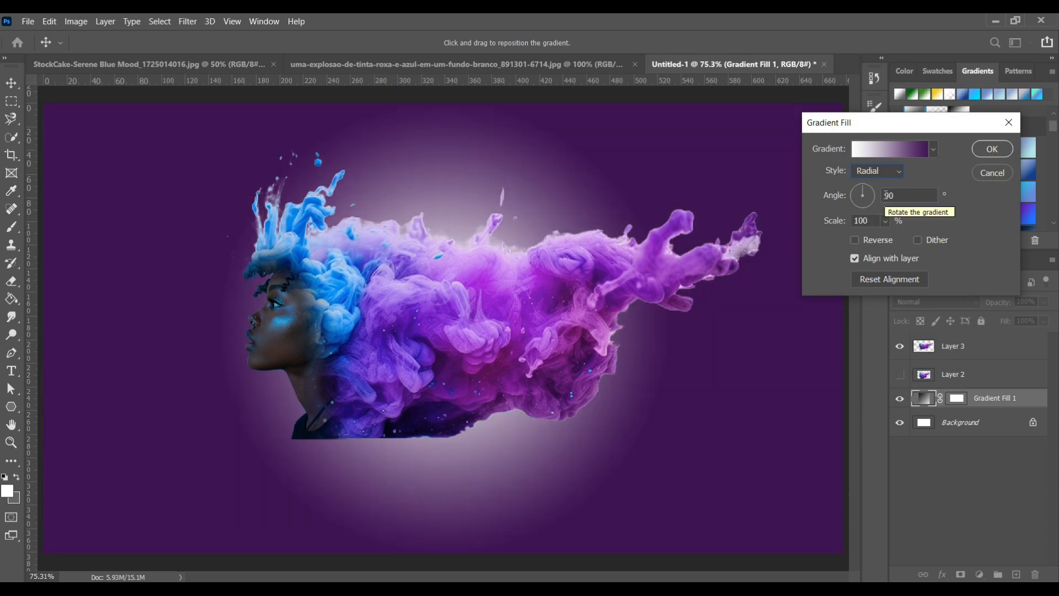
left_click(855, 239)
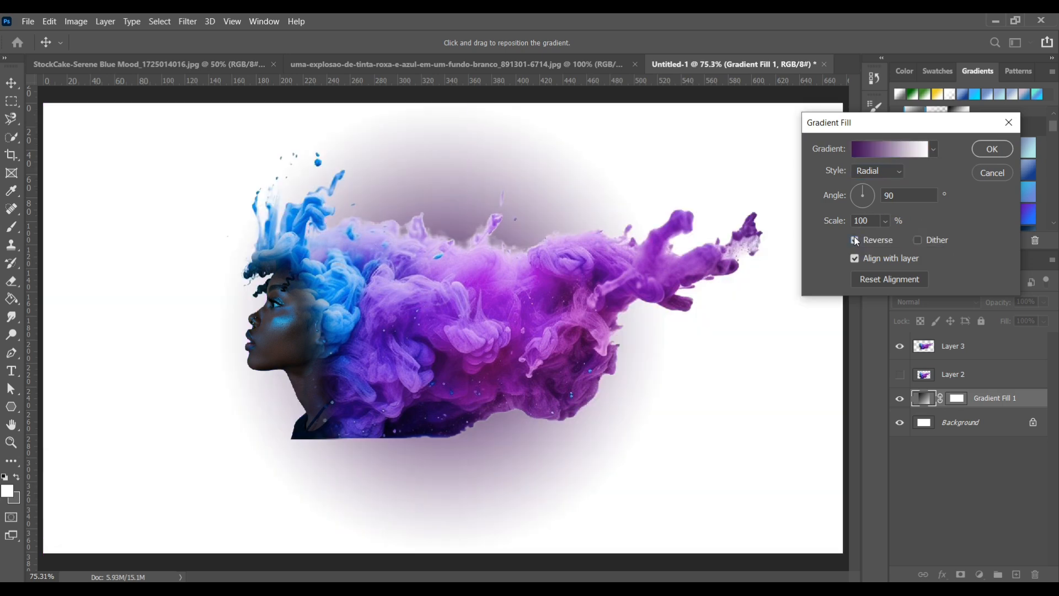
left_click(855, 240)
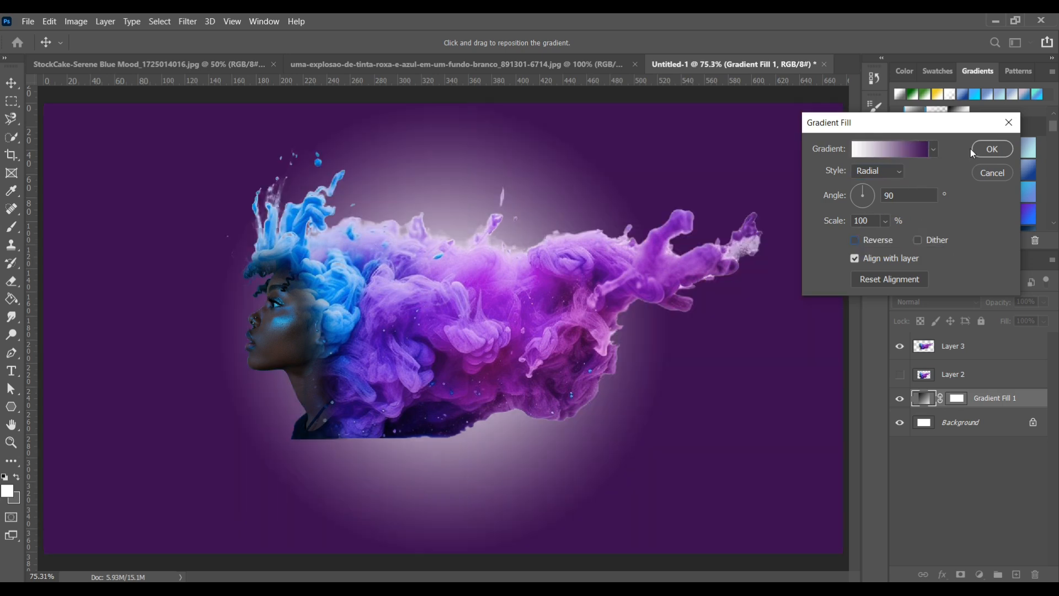
left_click(885, 221)
left_click_drag(888, 235, 908, 238)
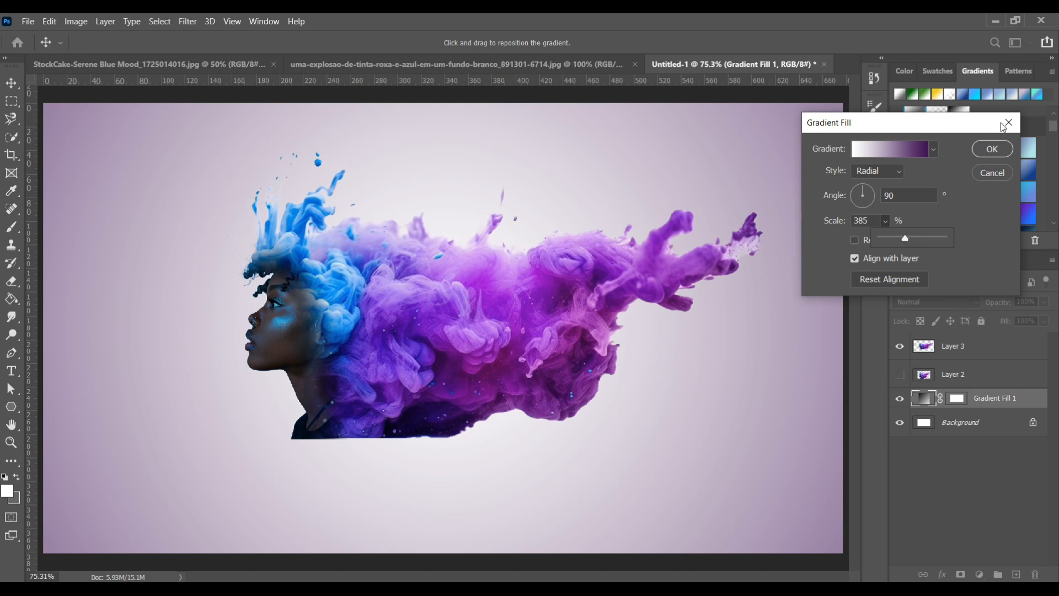
left_click(993, 149)
- Add a layer mask to Layer 3, the figure with the ink cloud
key("e")
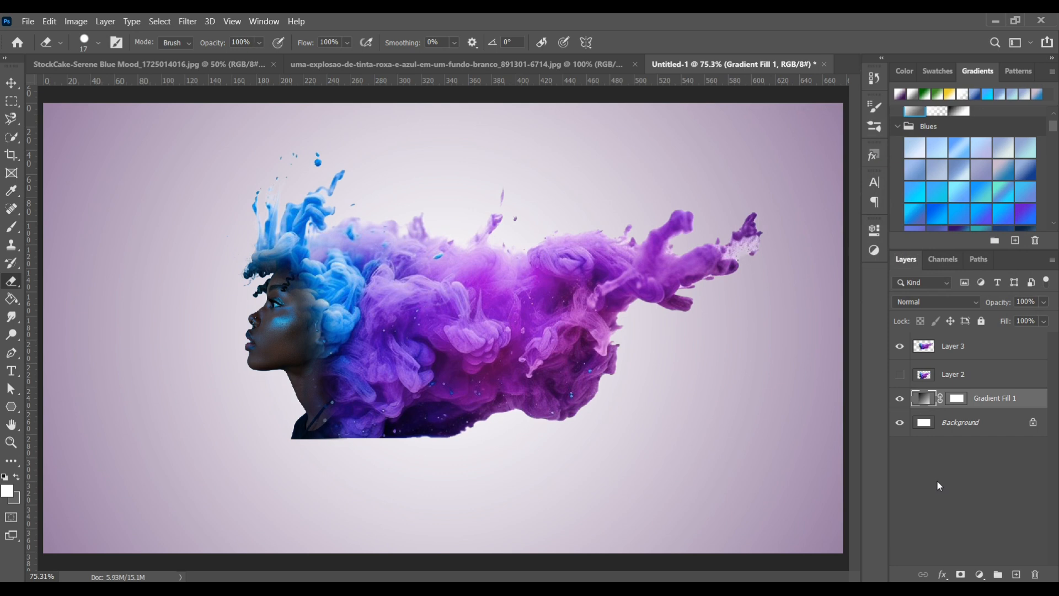
left_click(971, 354)
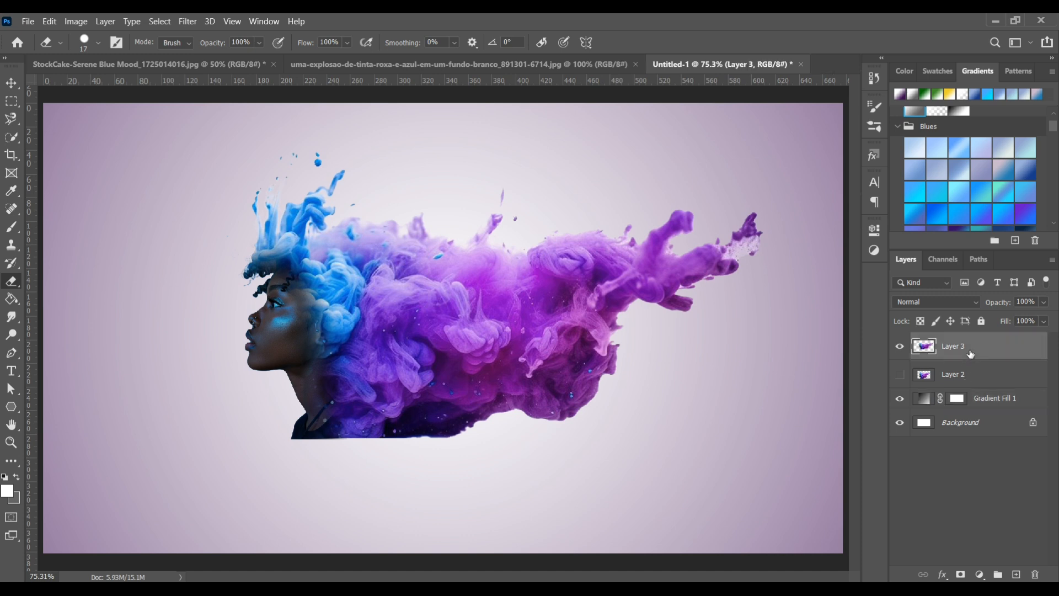
left_click(962, 575)
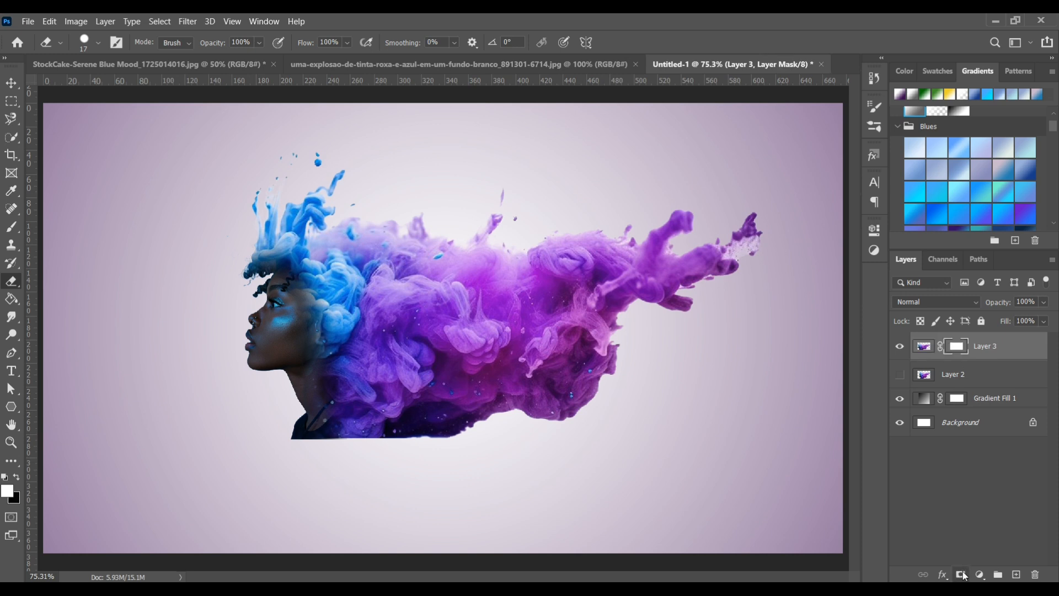
- Paint on Layer 3's mask with a soft black brush at 25% opacity to fade the outer tips of the ink cloud
left_click(11, 226)
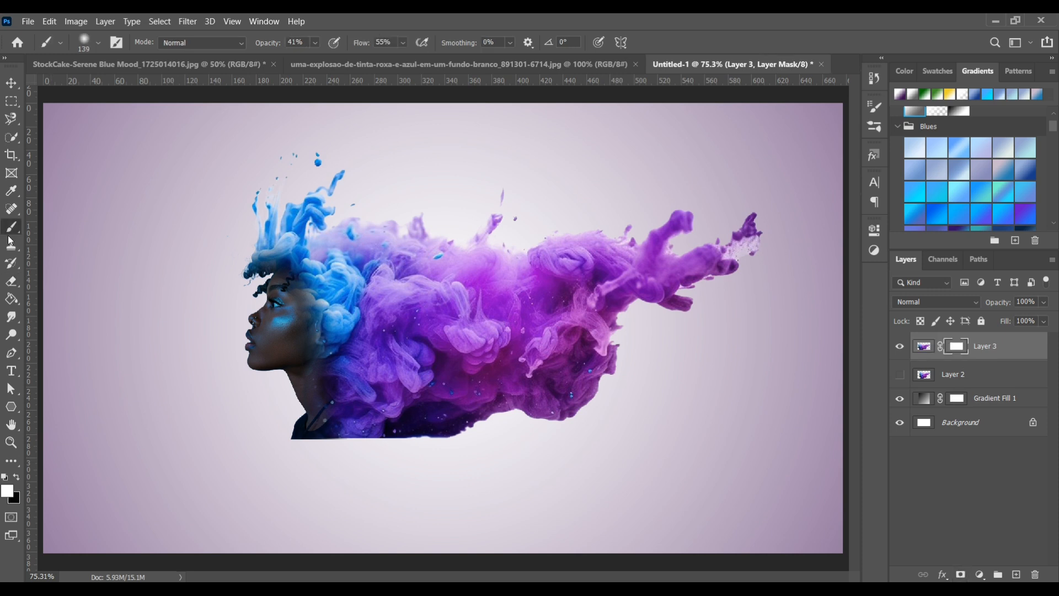
left_click(16, 479)
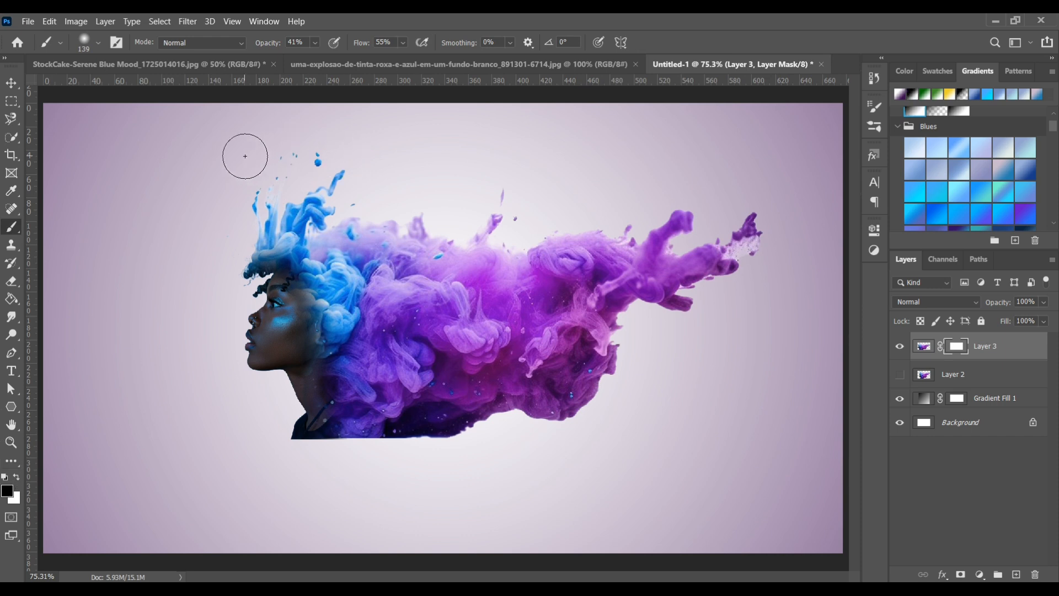
left_click_drag(264, 46, 252, 48)
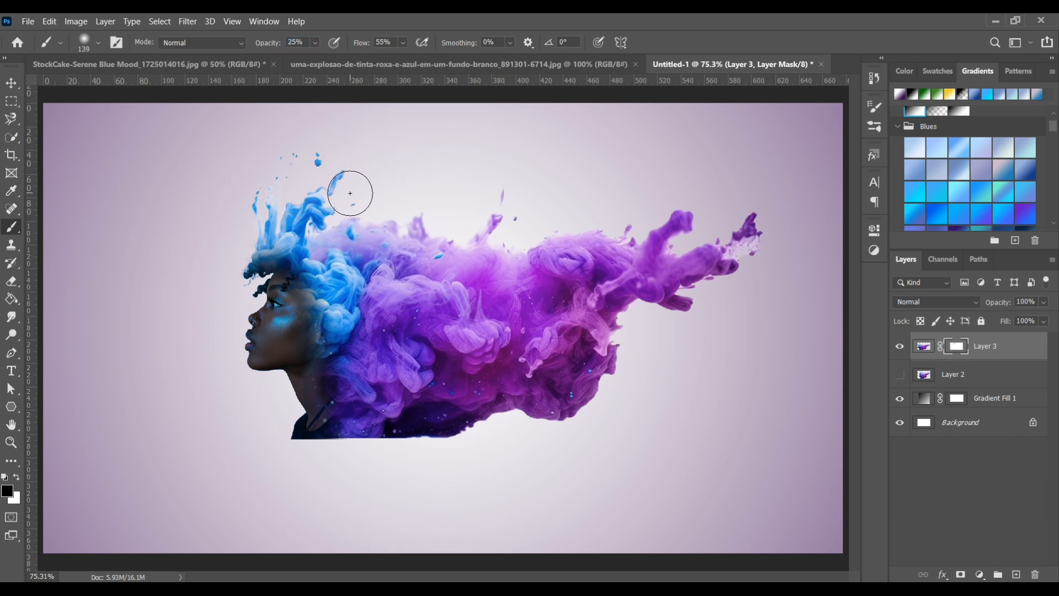
mouse_move(771, 234)
left_mouse_down()
mouse_move(723, 247)
mouse_move(761, 240)
mouse_move(748, 217)
mouse_move(746, 253)
mouse_move(763, 267)
left_mouse_up()
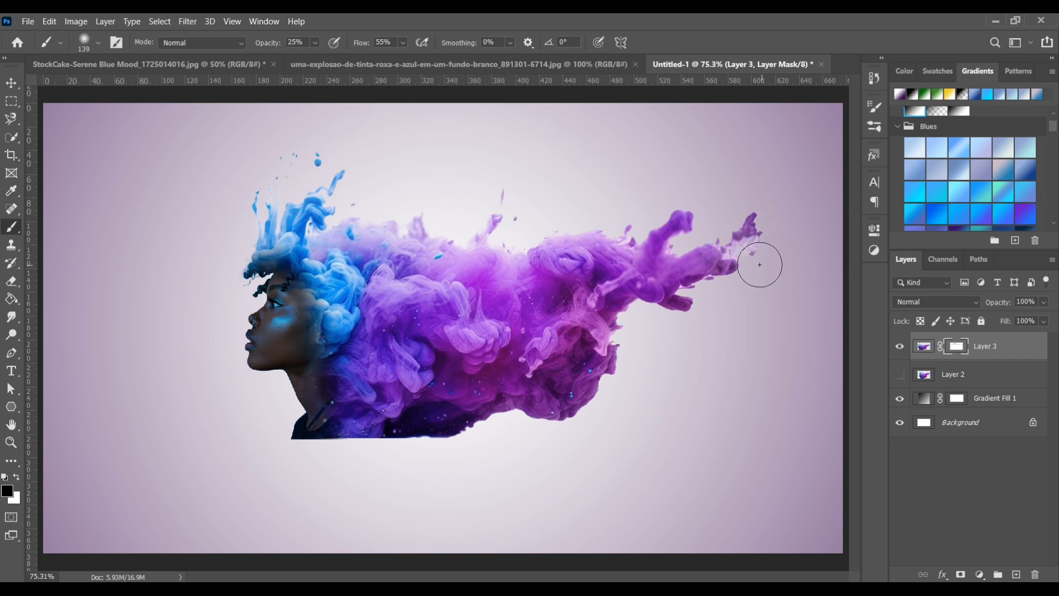